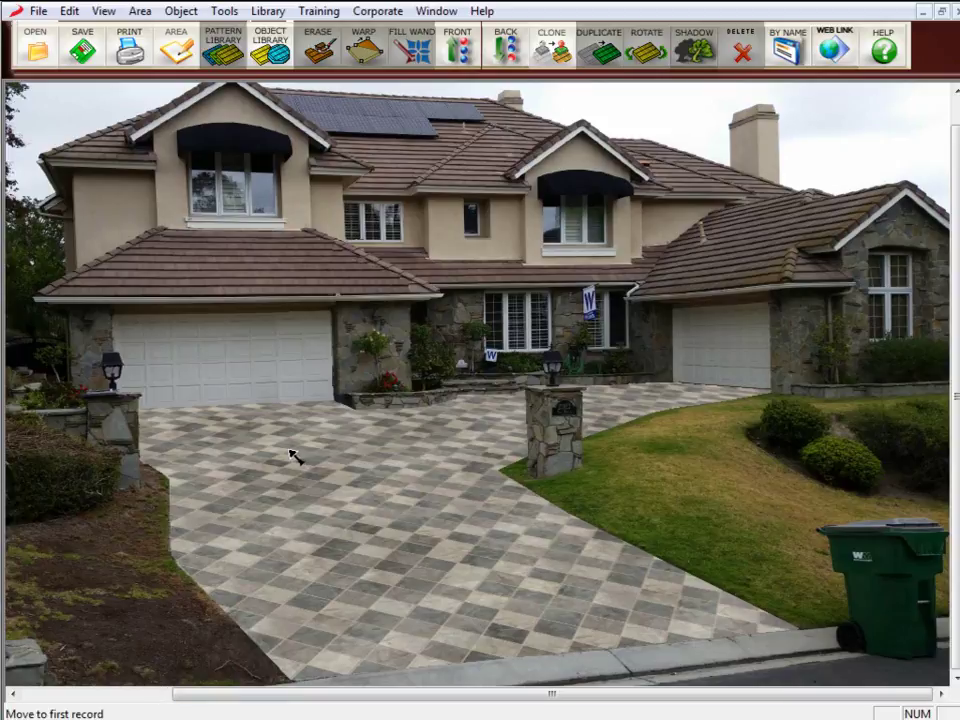
- Drag the diamond paver area's lower-left vertex further down the driveway's left edge and confirm
{"action": "left_click", "coordinate": [398, 560]}
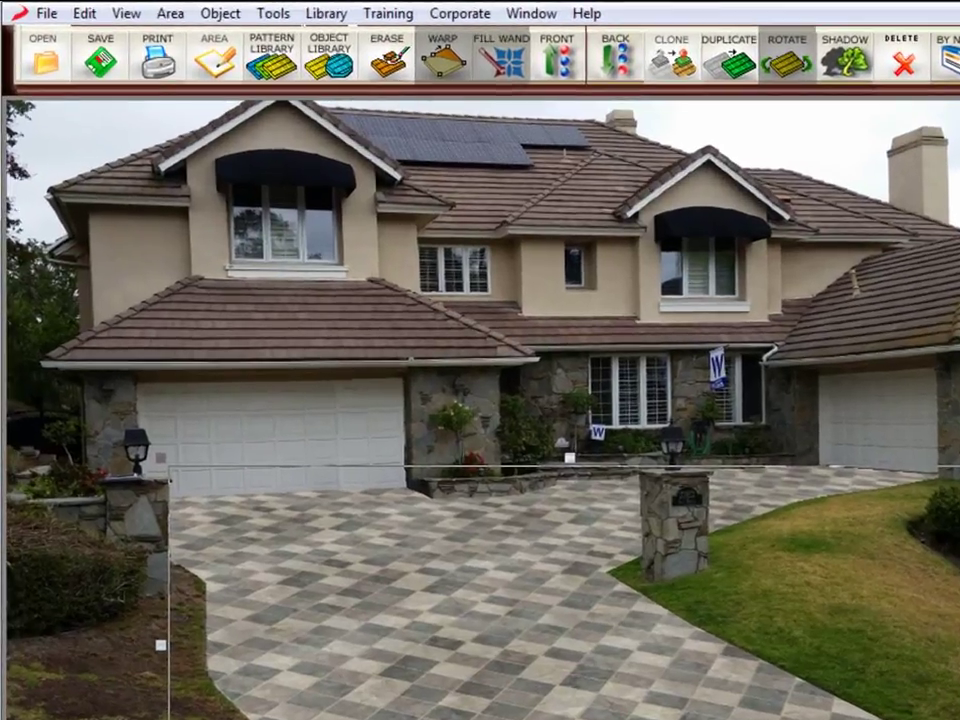
{"action": "left_click", "coordinate": [141, 13]}
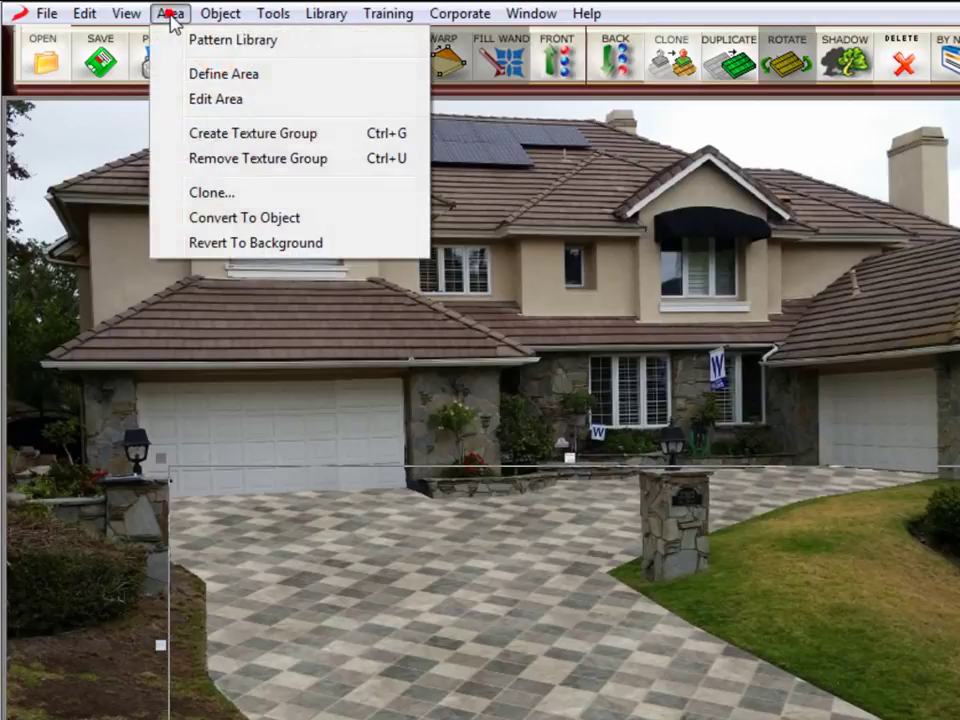
{"action": "left_click", "coordinate": [222, 99]}
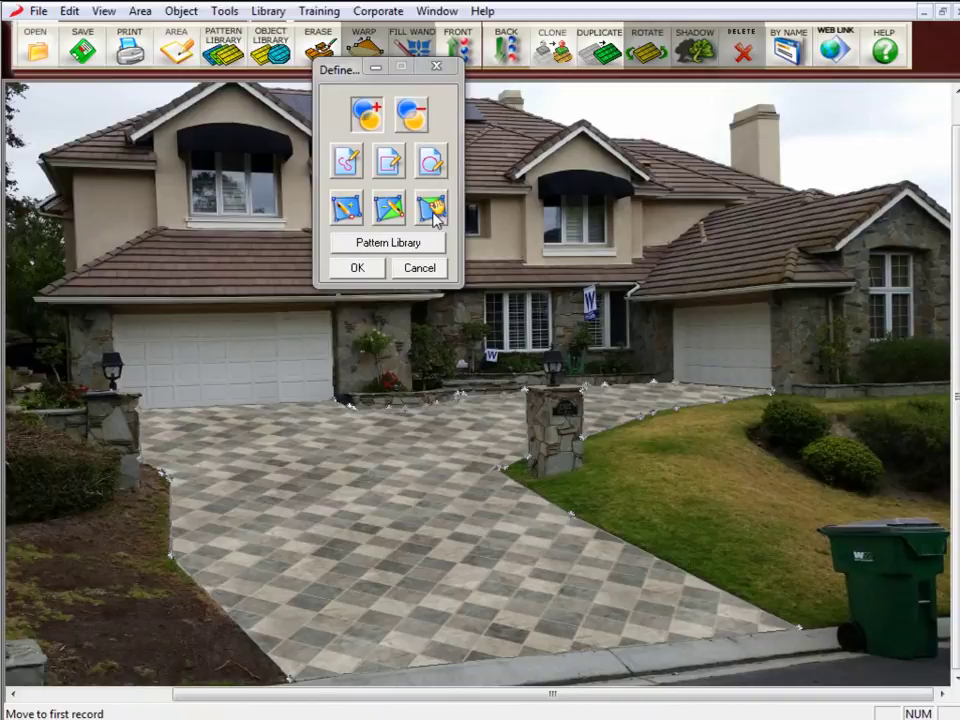
{"action": "left_click", "coordinate": [432, 208]}
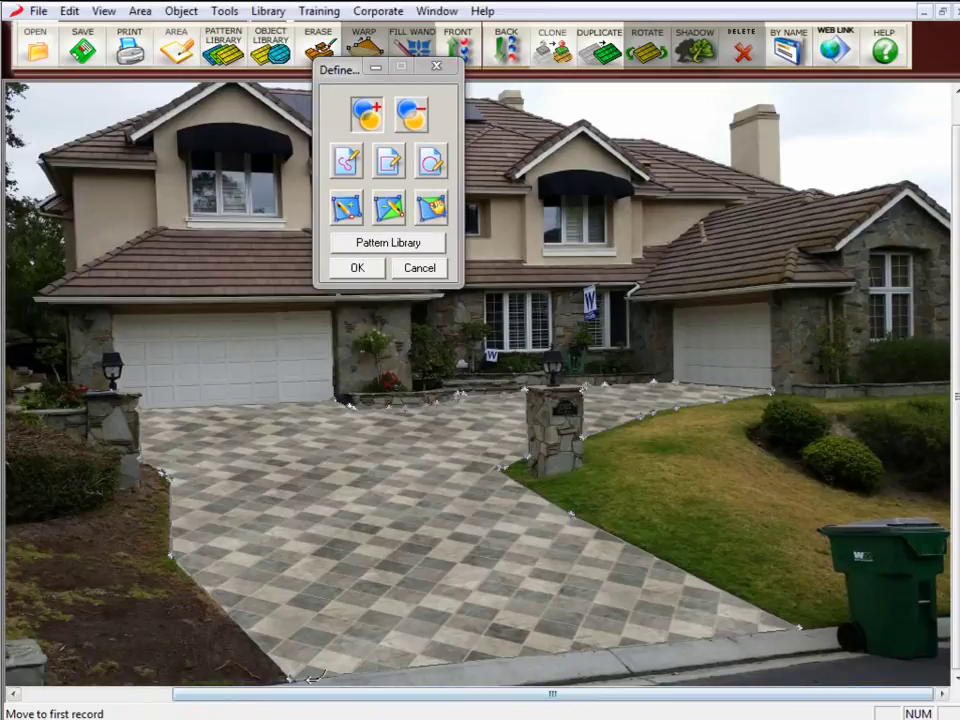
{"action": "left_click_drag", "start_coordinate": [290, 679], "coordinate": [168, 711]}
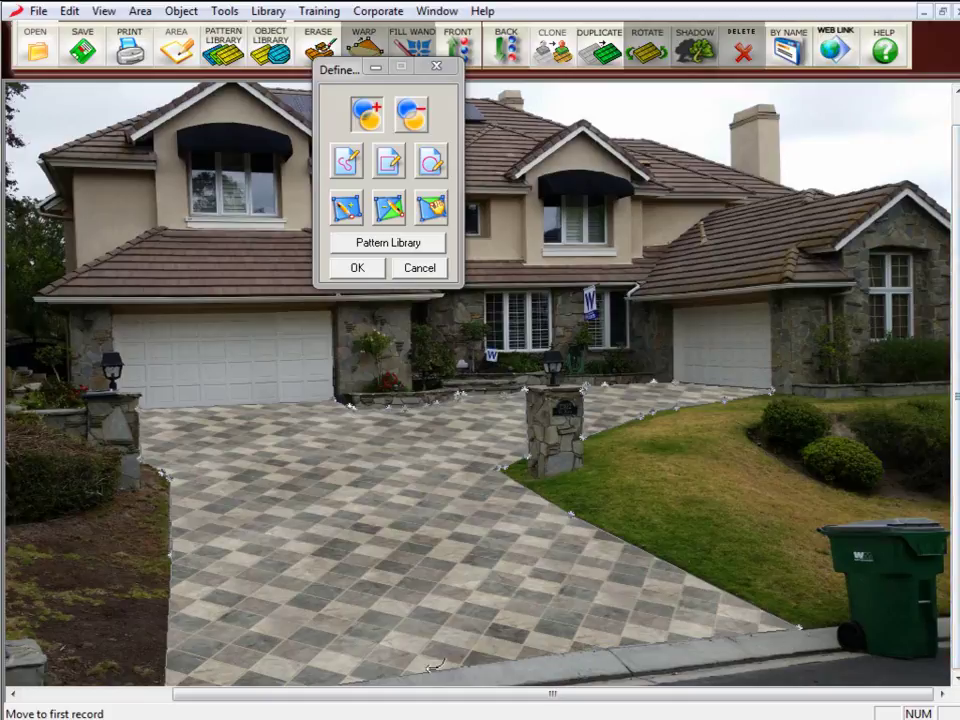
{"action": "left_click", "coordinate": [357, 268]}
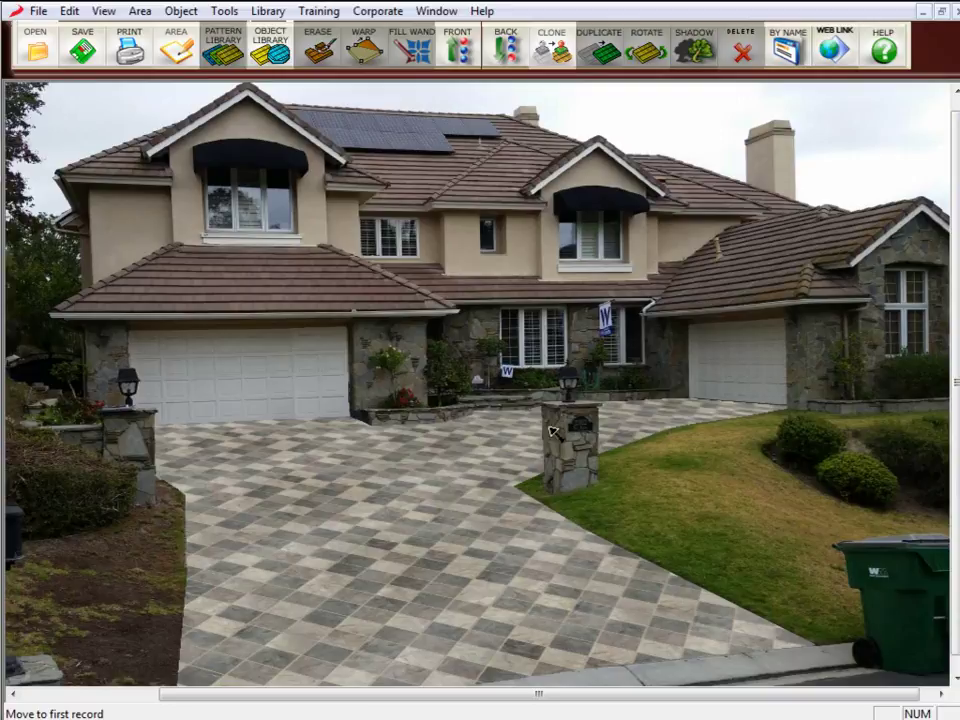
- Outline a narrow border strip along the lawn edge from the lower-right curb
{"action": "left_click", "coordinate": [180, 56]}
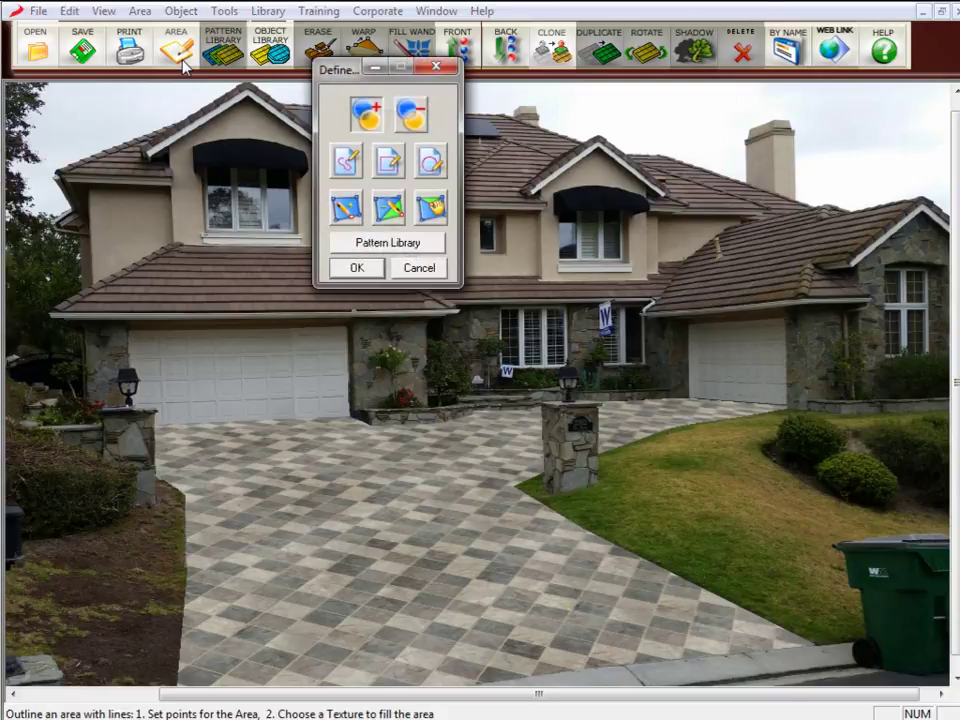
{"action": "left_click", "coordinate": [819, 645]}
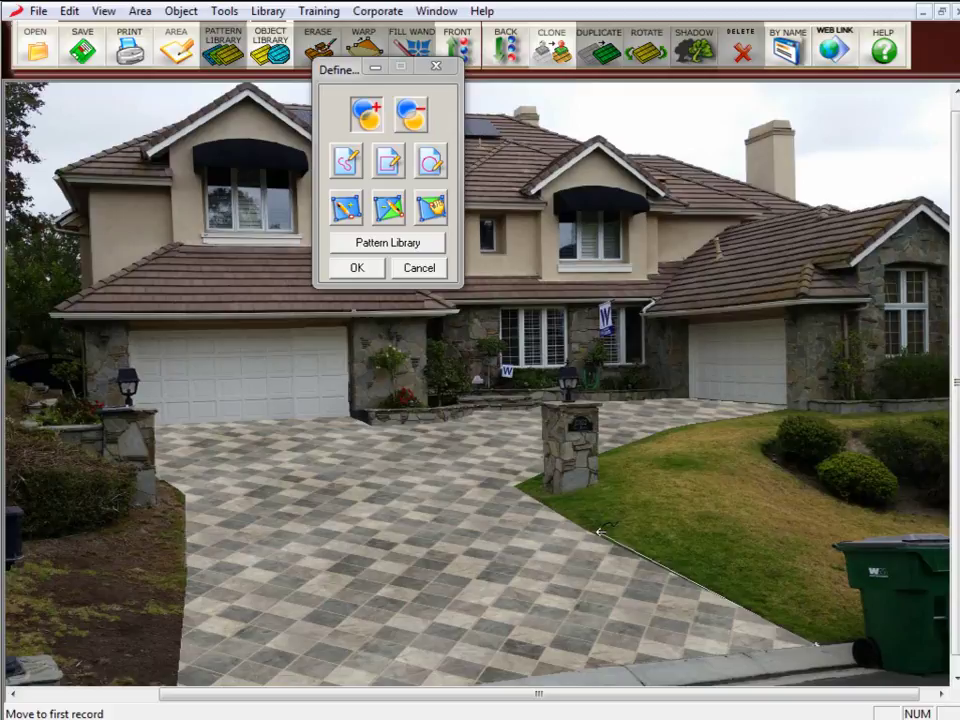
{"action": "left_click", "coordinate": [592, 531]}
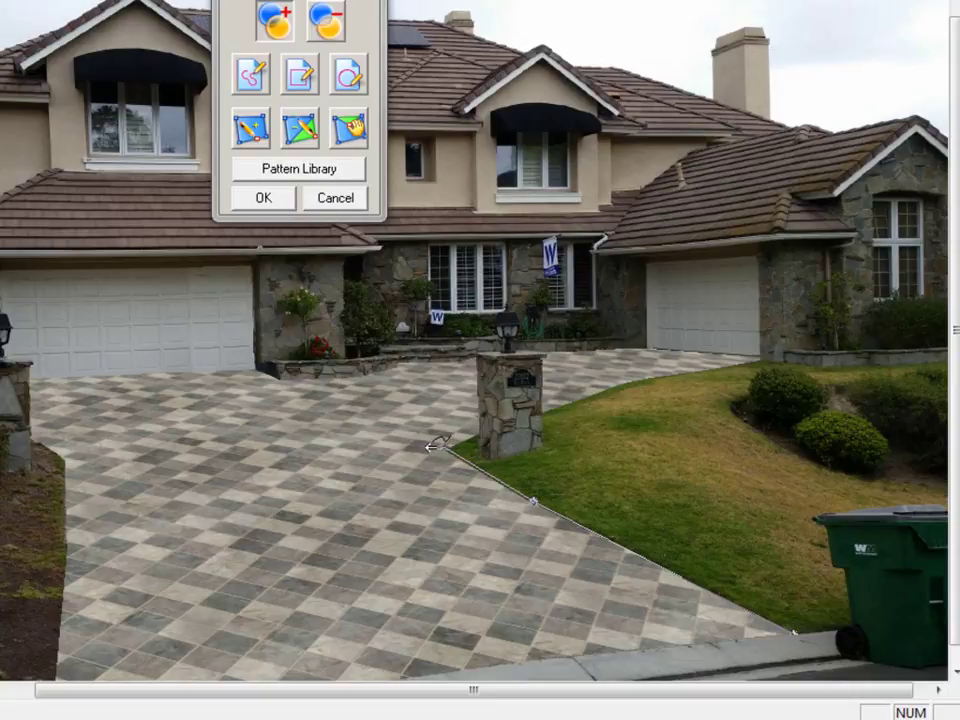
{"action": "mouse_move", "coordinate": [437, 444]}
{"action": "left_mouse_down"}
{"action": "mouse_move", "coordinate": [424, 444]}
{"action": "mouse_move", "coordinate": [718, 568]}
{"action": "mouse_move", "coordinate": [730, 590]}
{"action": "left_mouse_up"}
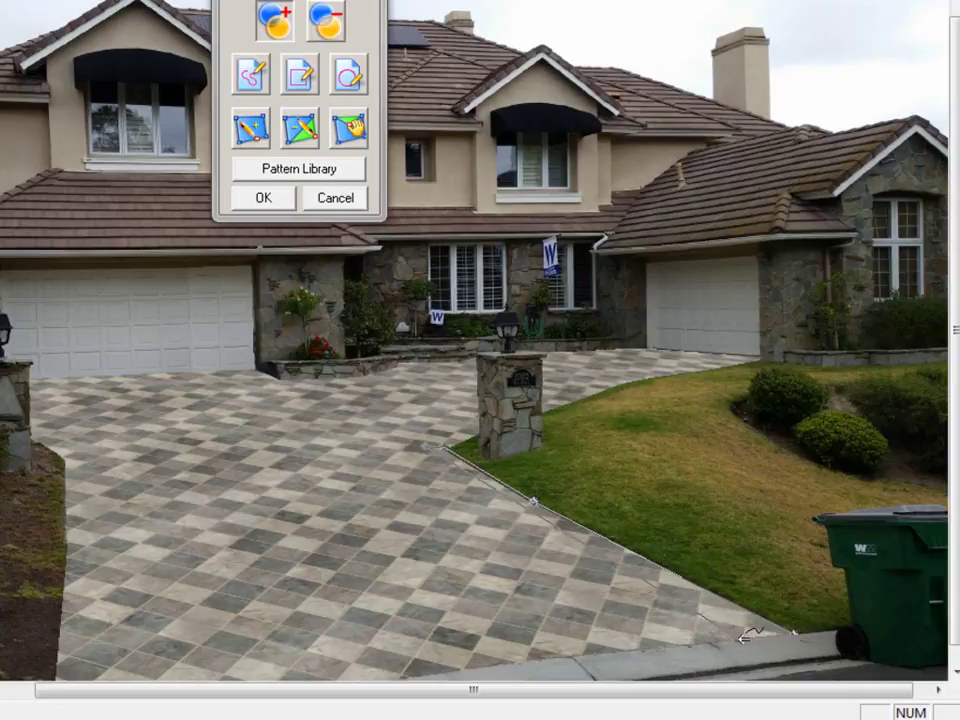
{"action": "left_click_drag", "start_coordinate": [741, 636], "coordinate": [796, 634]}
{"action": "left_click", "coordinate": [795, 633]}
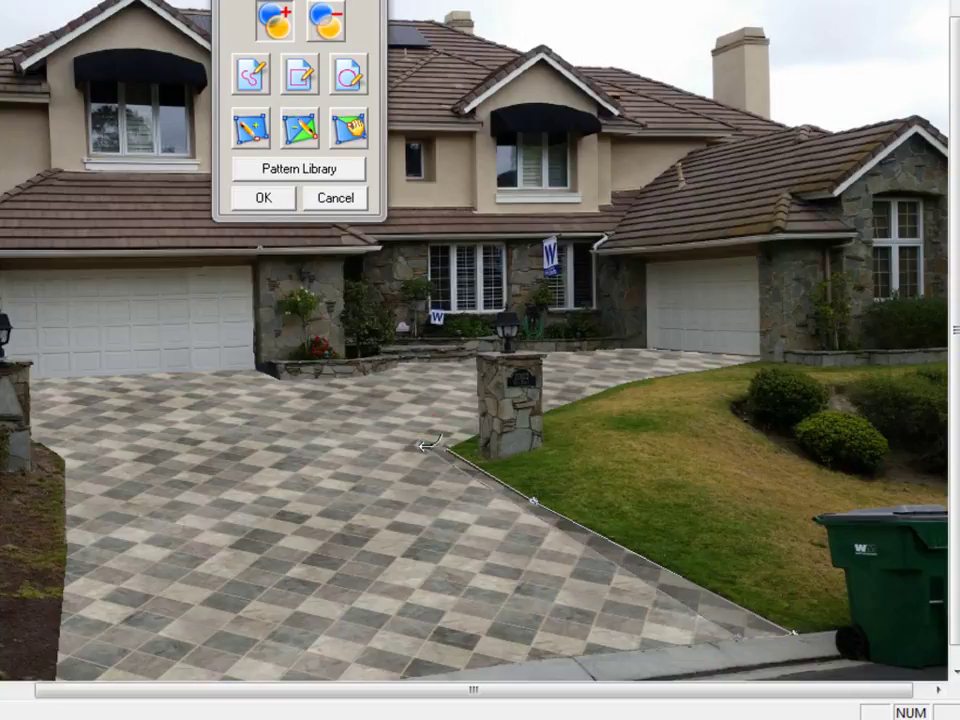
{"action": "left_click", "coordinate": [515, 507]}
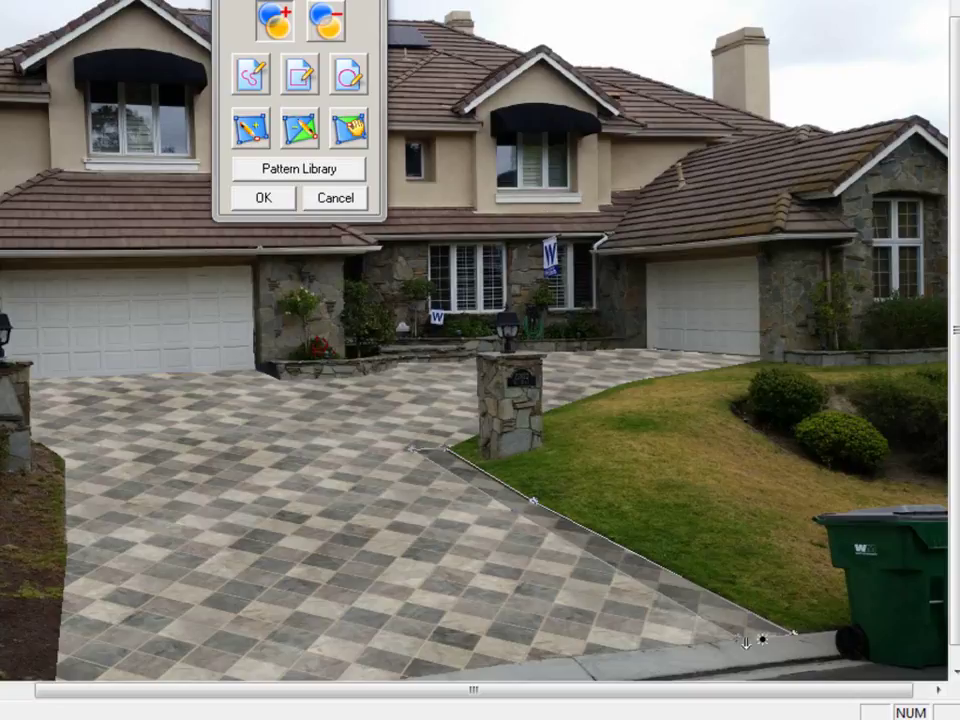
{"action": "scroll", "coordinate": [654, 510], "scroll_direction": "down", "scroll_amount": 1}
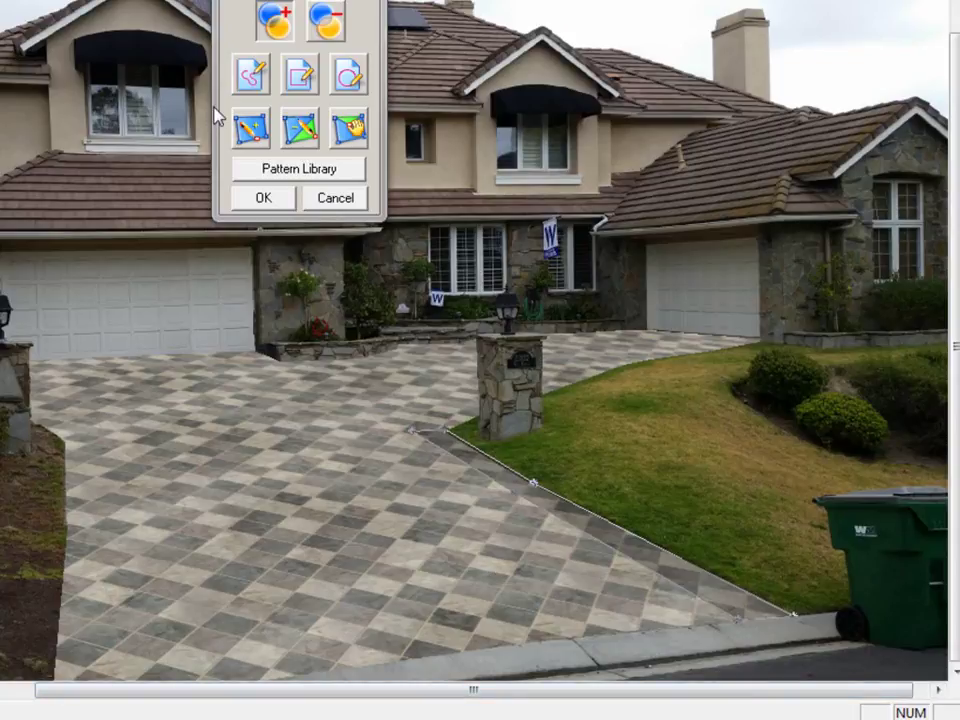
- Outline a second narrow border strip up the driveway's left edge
{"action": "left_click", "coordinate": [251, 86]}
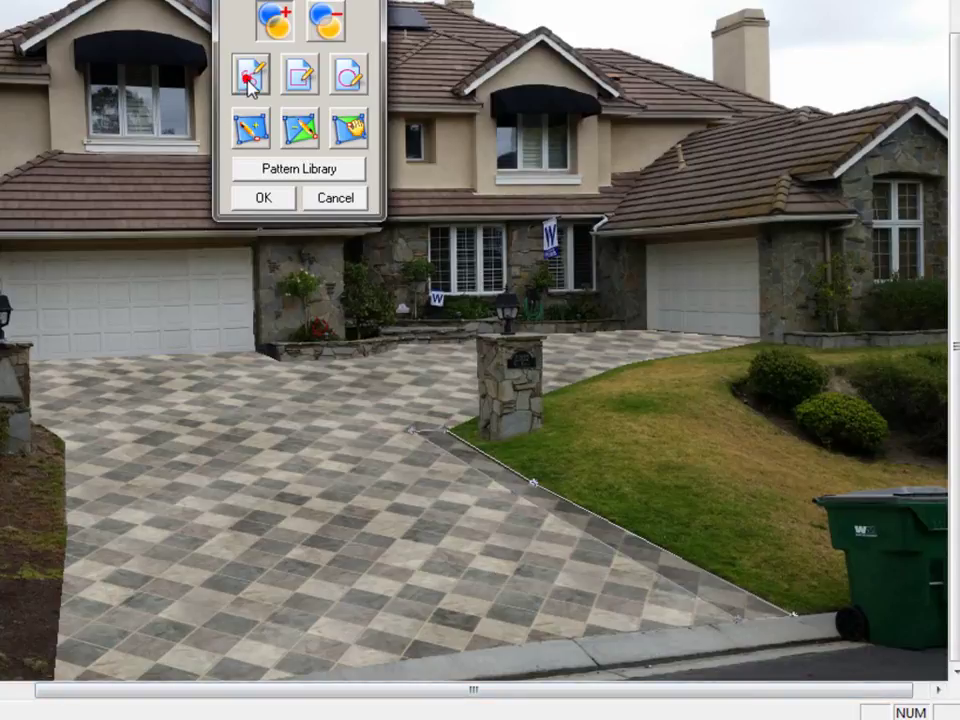
{"action": "left_click", "coordinate": [56, 677]}
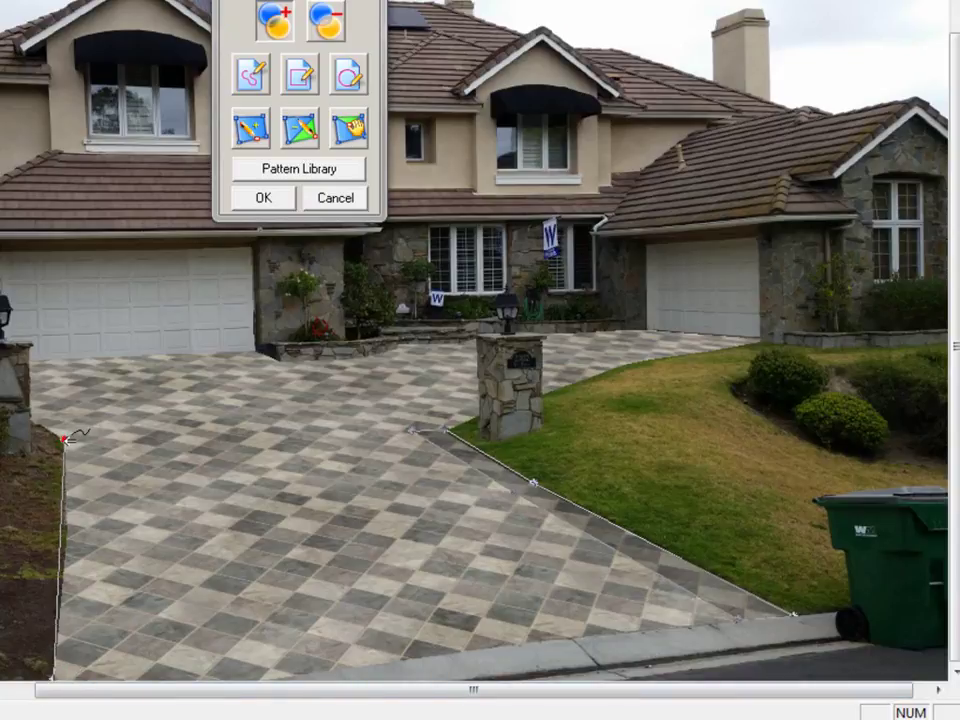
{"action": "left_click", "coordinate": [64, 439]}
{"action": "left_click", "coordinate": [84, 439]}
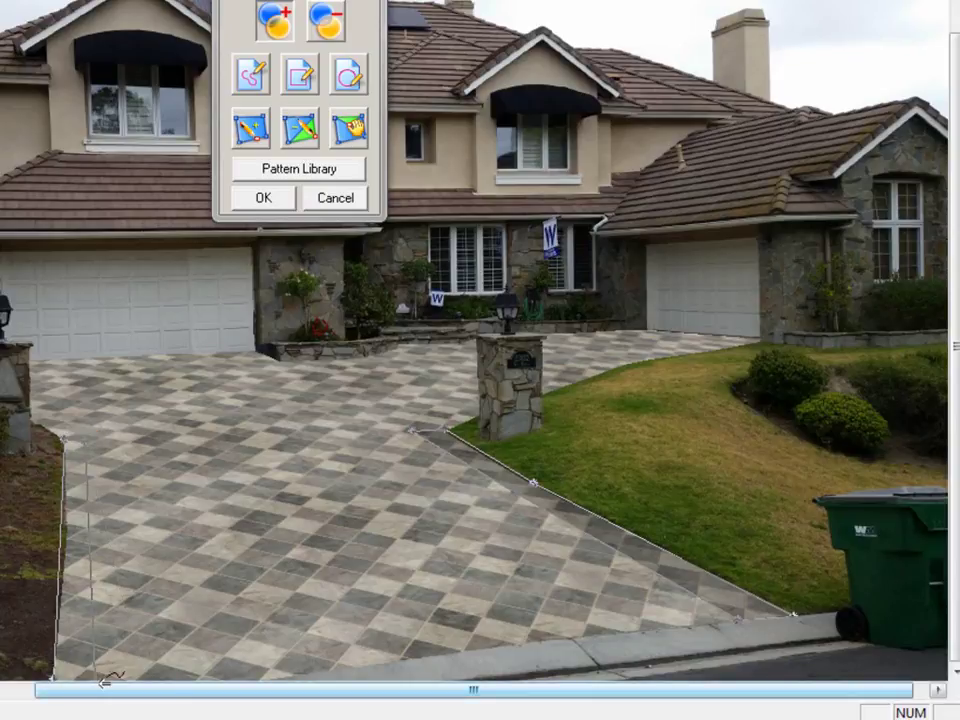
{"action": "left_click", "coordinate": [94, 675]}
{"action": "left_click", "coordinate": [52, 678]}
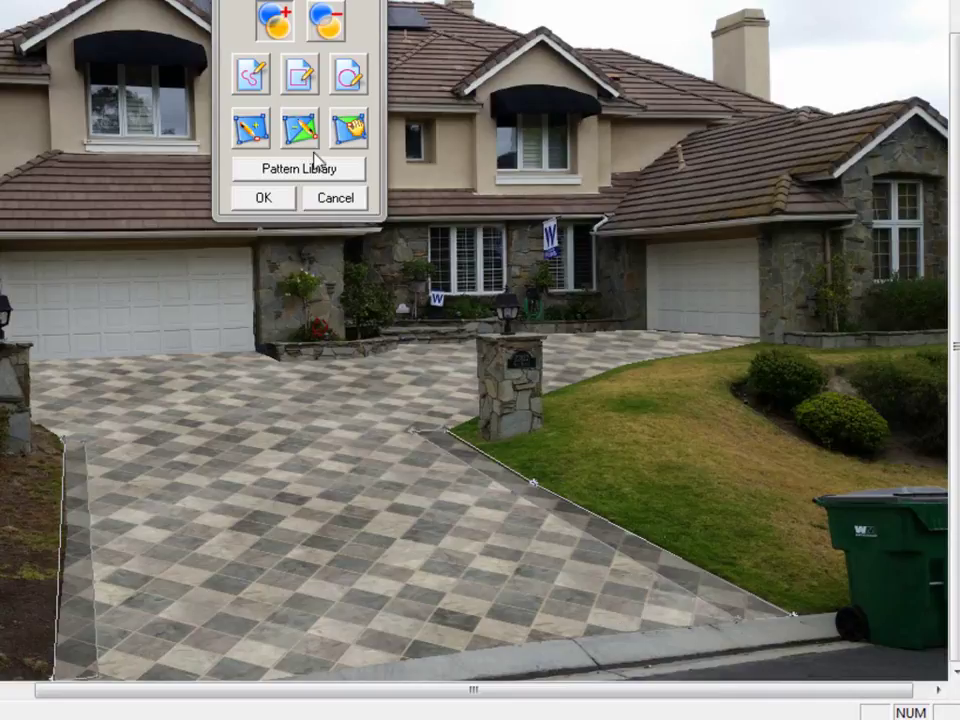
- Open the Pattern Library for the border strips and set the pattern to Soldier_Course
{"action": "left_click", "coordinate": [342, 198]}
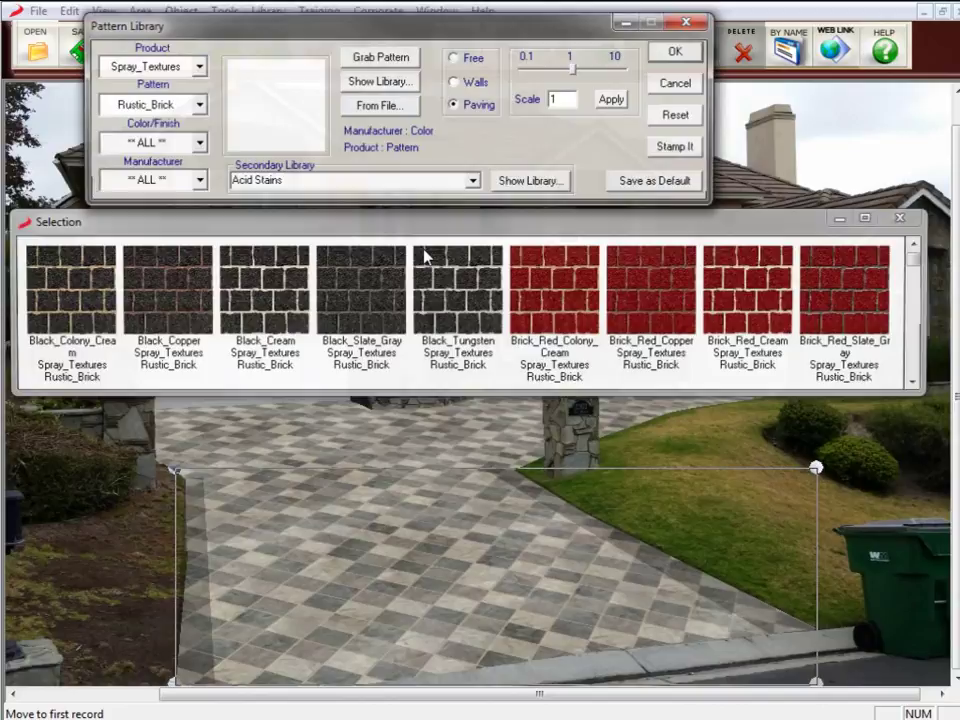
{"action": "left_click", "coordinate": [197, 104]}
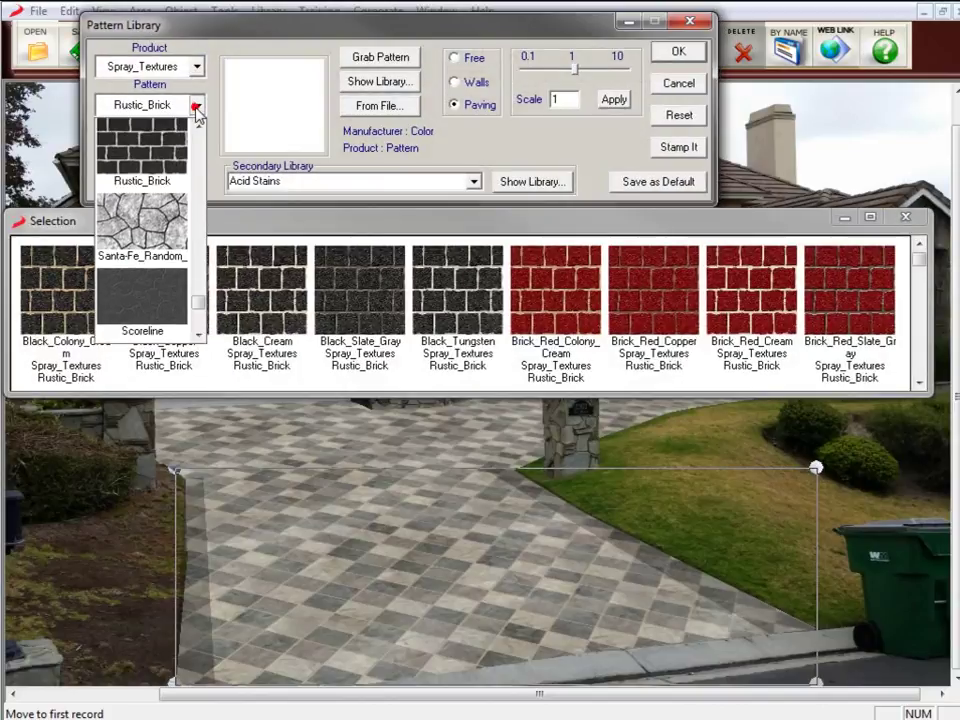
{"action": "scroll", "coordinate": [197, 311], "scroll_direction": "down", "scroll_amount": 2}
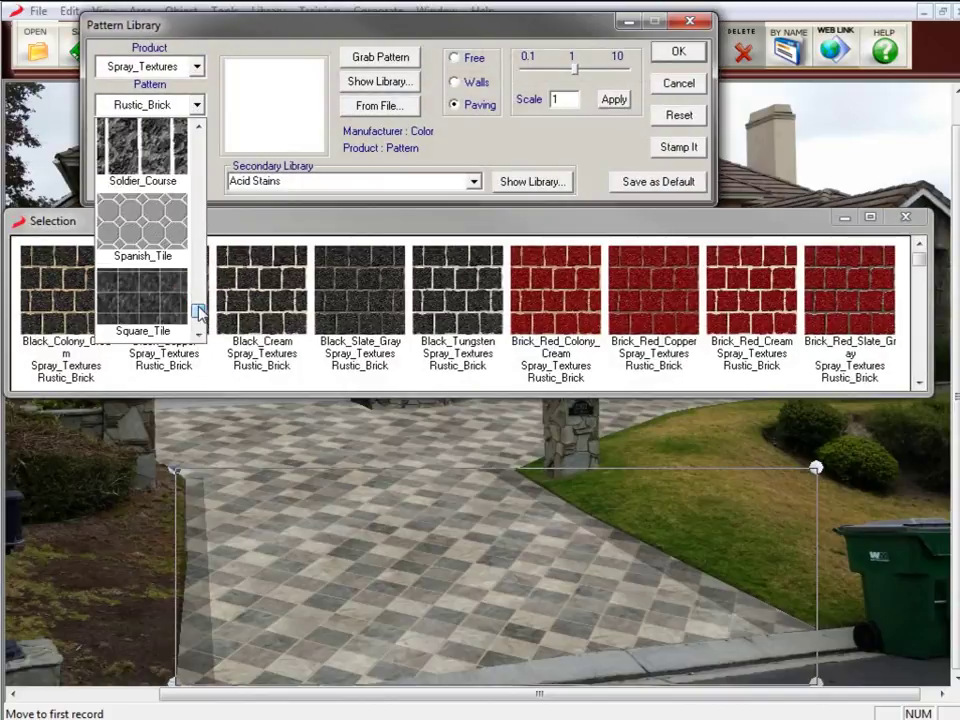
{"action": "left_click", "coordinate": [143, 180]}
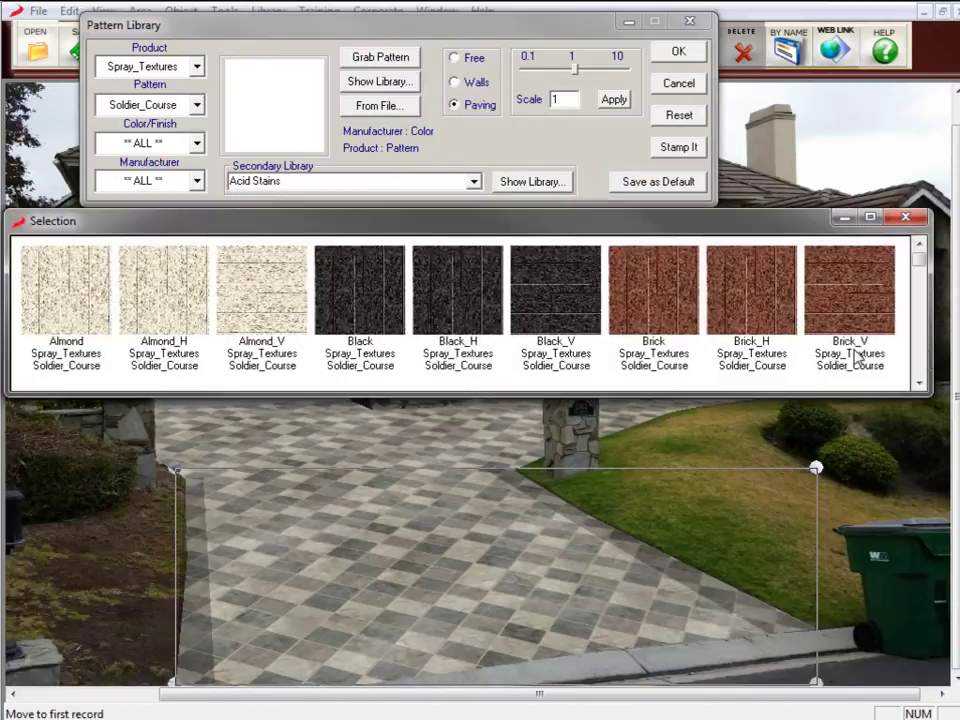
- Scroll through the Spray_Textures Soldier_Course swatches in the Selection list
{"action": "left_click", "coordinate": [919, 384]}
{"action": "left_click", "coordinate": [919, 384]}
{"action": "left_click", "coordinate": [919, 384]}
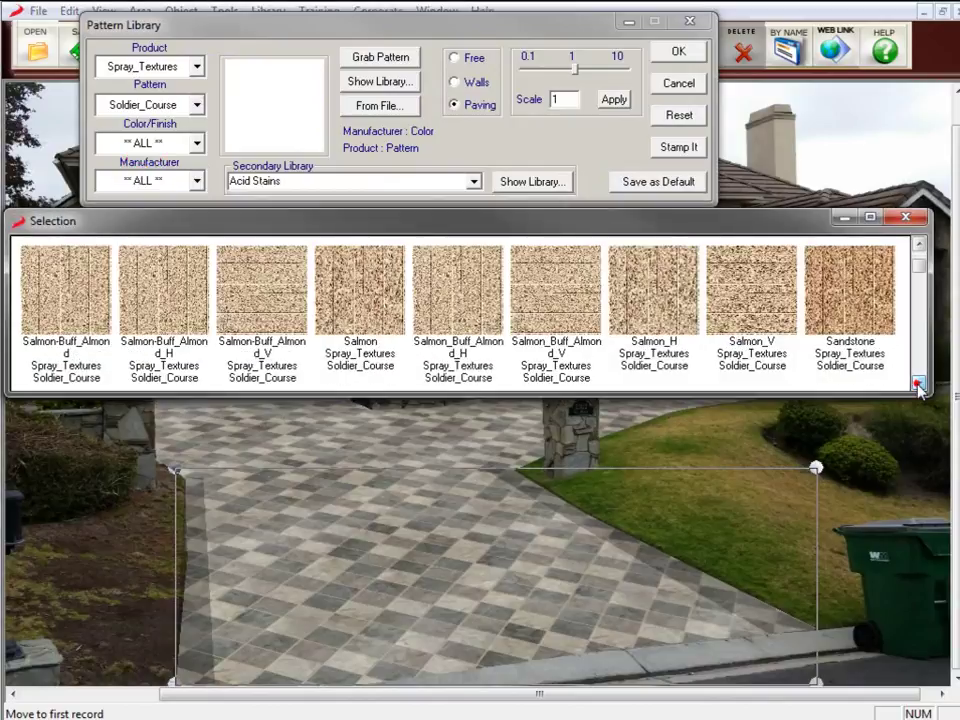
{"action": "left_click", "coordinate": [919, 384]}
{"action": "left_click", "coordinate": [919, 384]}
{"action": "left_click", "coordinate": [919, 384]}
{"action": "left_click", "coordinate": [919, 384]}
{"action": "left_click", "coordinate": [919, 384]}
{"action": "left_click", "coordinate": [919, 384]}
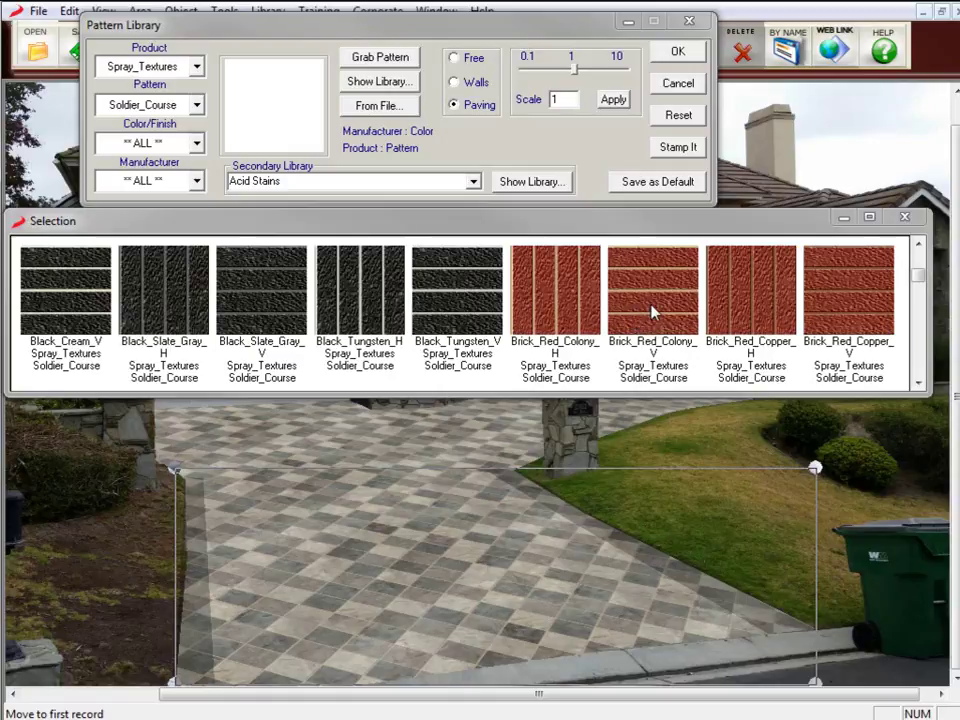
{"action": "left_click", "coordinate": [918, 383]}
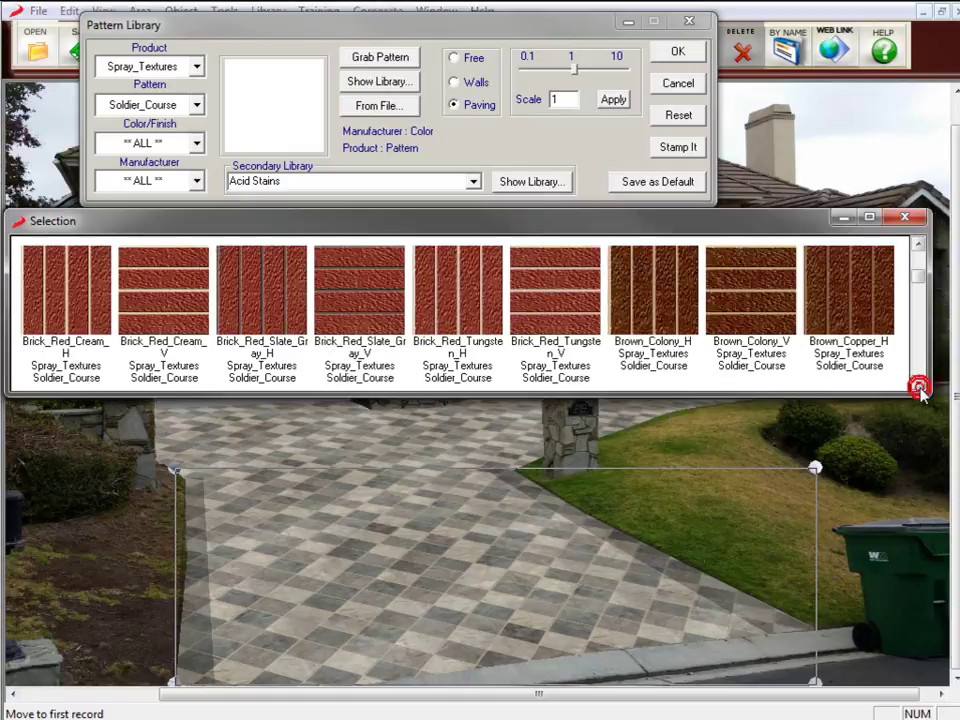
{"action": "left_click", "coordinate": [918, 383]}
{"action": "left_click", "coordinate": [918, 383]}
{"action": "left_click", "coordinate": [918, 383]}
{"action": "left_click", "coordinate": [918, 383]}
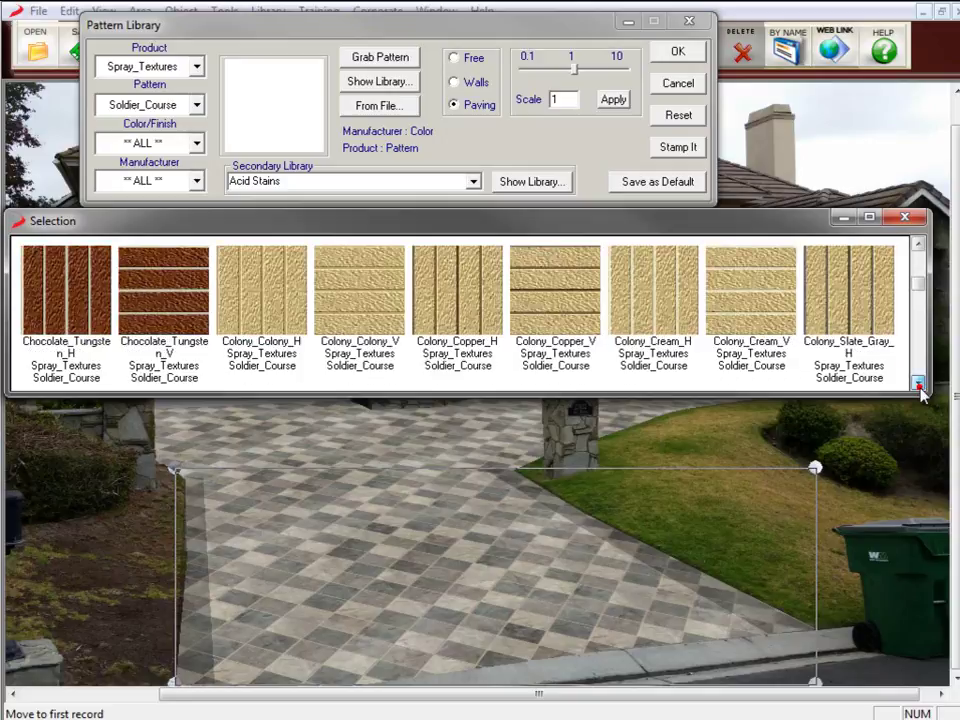
{"action": "left_click", "coordinate": [918, 383]}
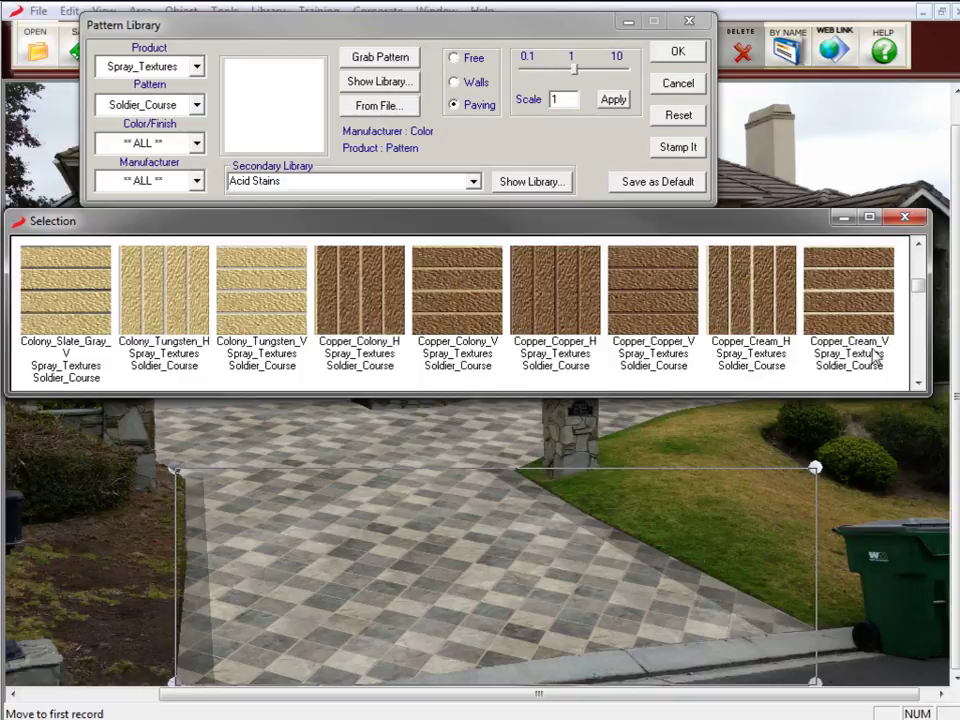
- Apply the Copper_Cream_V soldier course at scale 0.22, aligning its corners to the pillar and left edge
{"action": "double_click", "coordinate": [858, 317]}
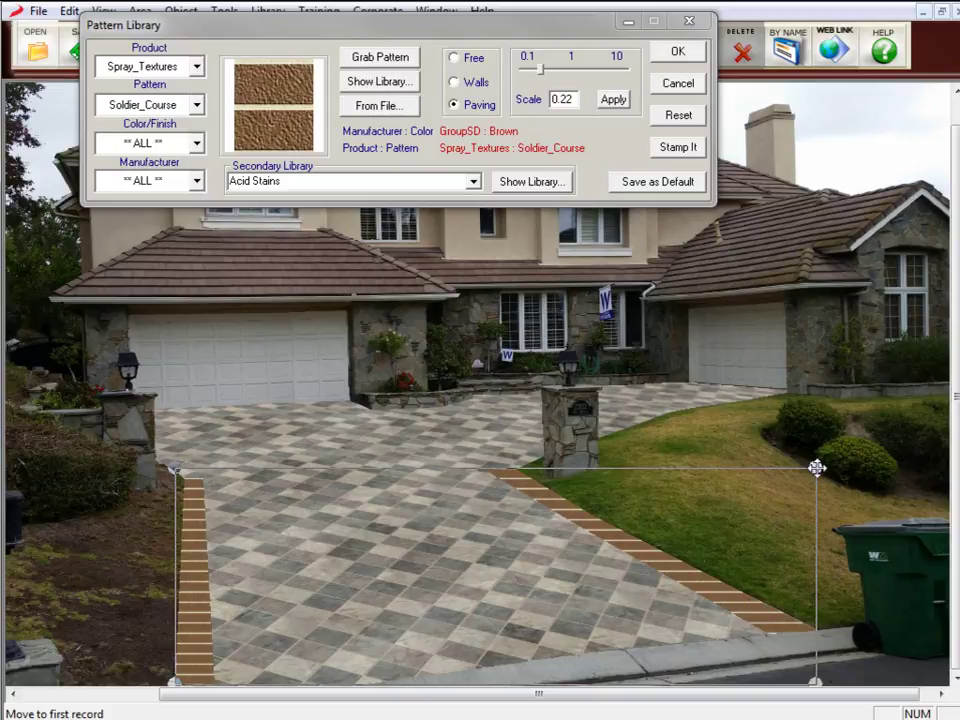
{"action": "left_click_drag", "start_coordinate": [816, 467], "coordinate": [600, 455]}
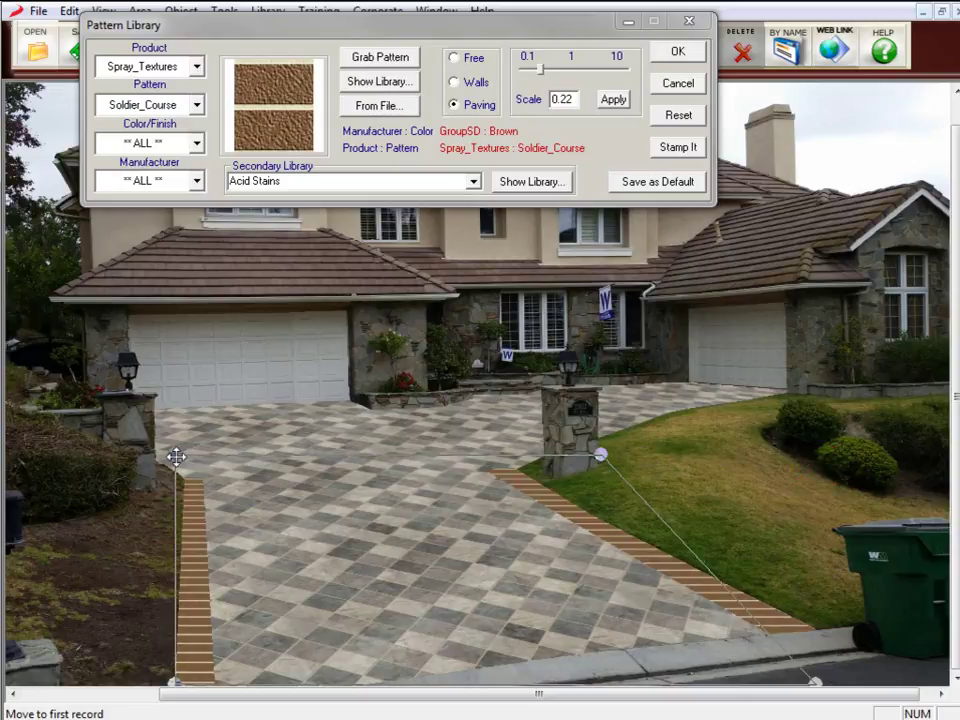
{"action": "left_click_drag", "start_coordinate": [175, 453], "coordinate": [180, 454]}
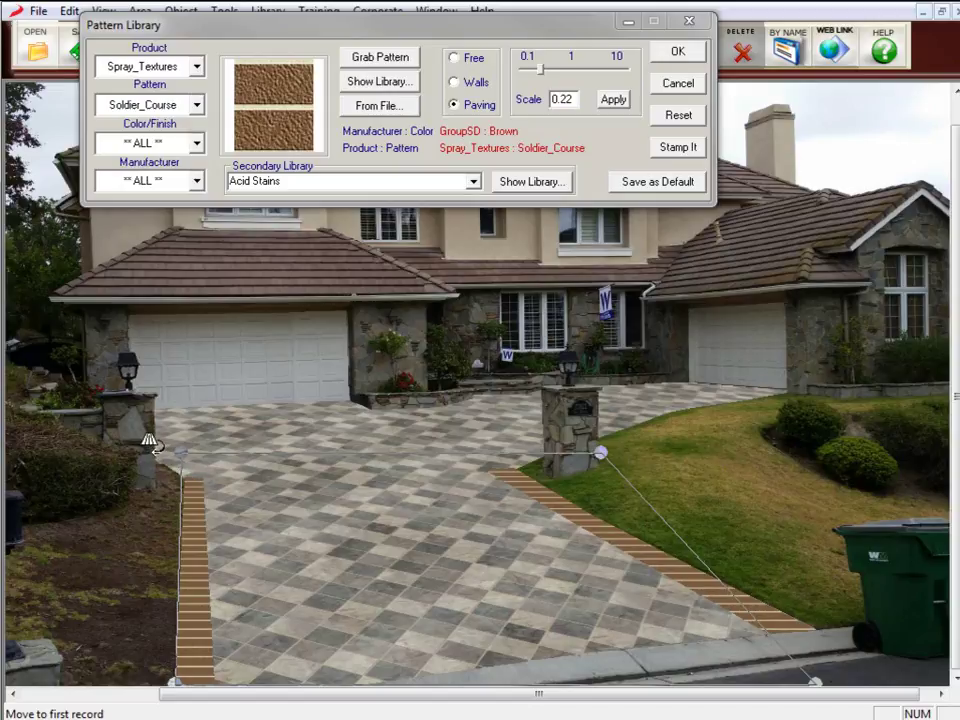
- Accept the border pattern, then outline a narrow area along the upper lawn edge from pillar to garage
{"action": "left_click", "coordinate": [682, 55]}
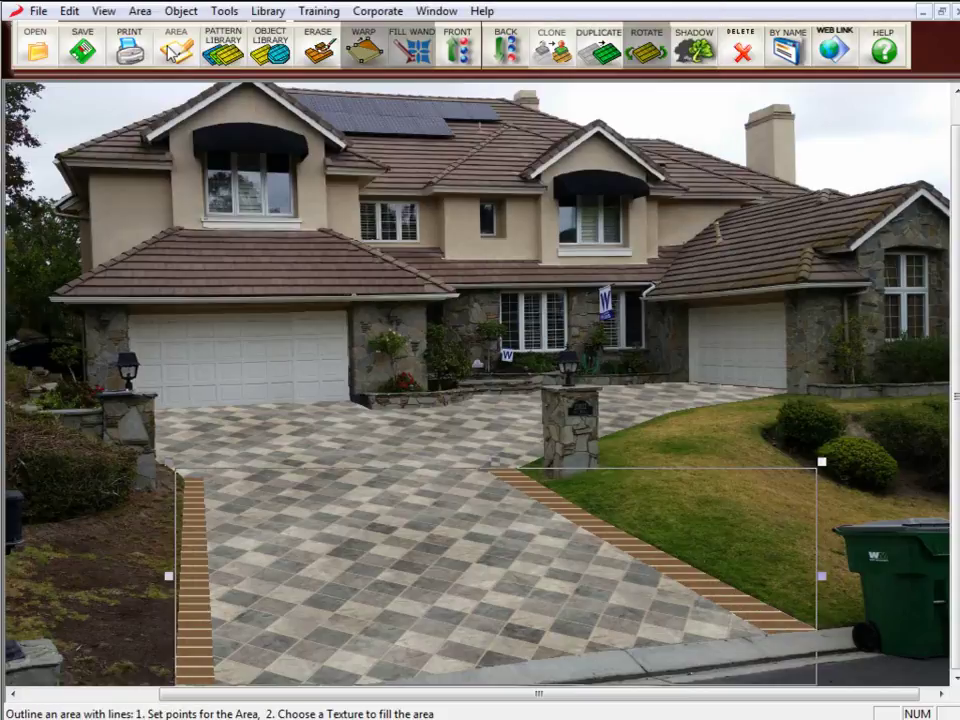
{"action": "left_click", "coordinate": [172, 48]}
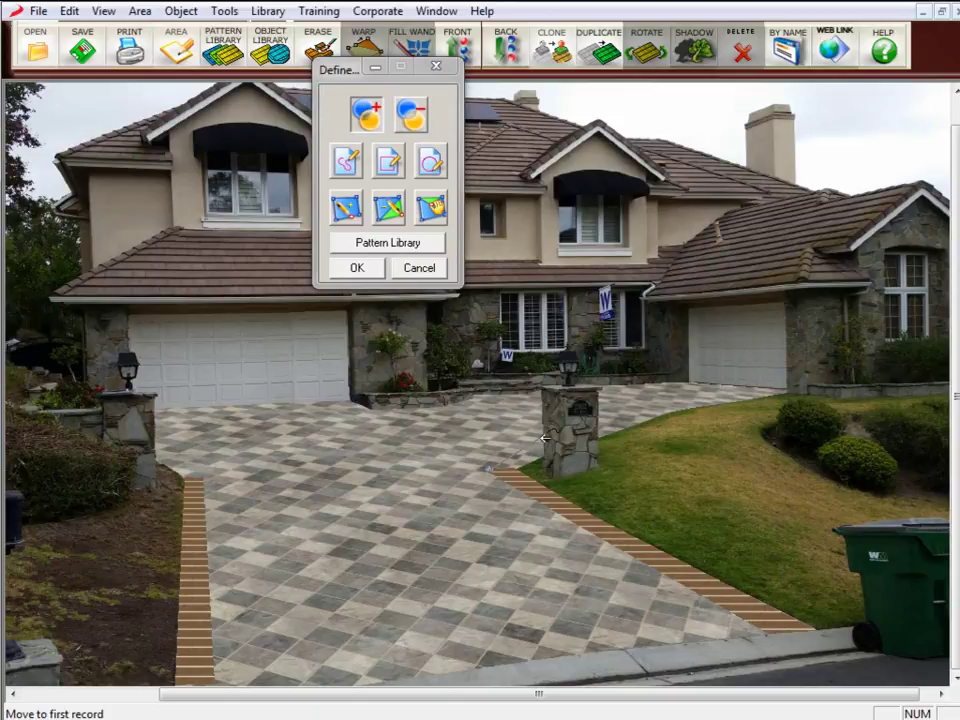
{"action": "left_click", "coordinate": [547, 439]}
{"action": "left_click", "coordinate": [516, 468]}
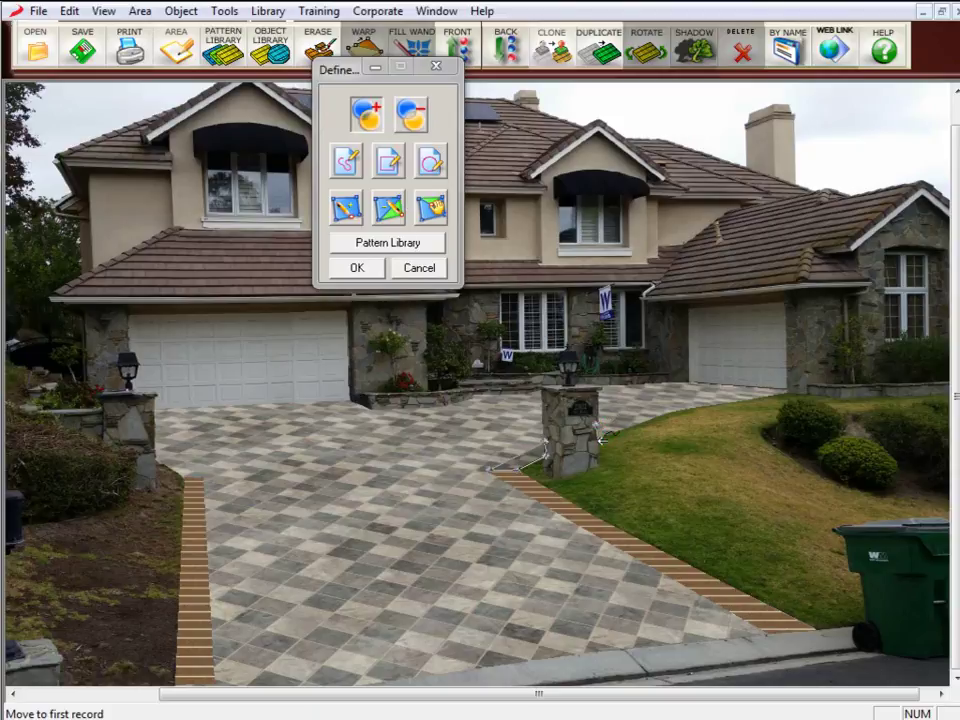
{"action": "left_click", "coordinate": [598, 438]}
{"action": "left_click", "coordinate": [667, 412]}
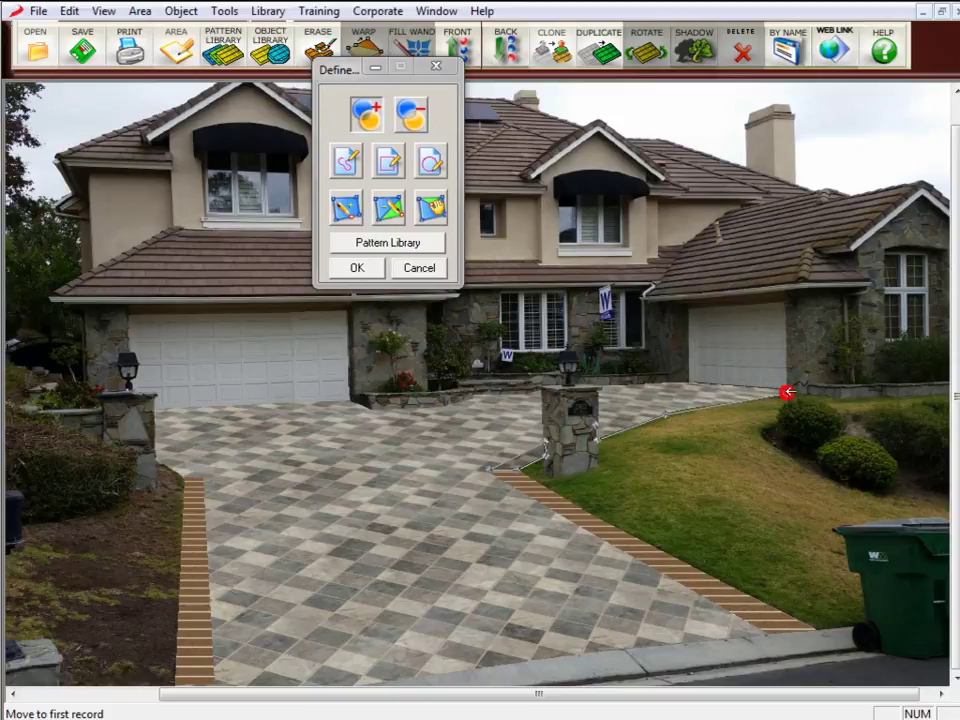
{"action": "left_click", "coordinate": [787, 391]}
{"action": "left_click", "coordinate": [721, 393]}
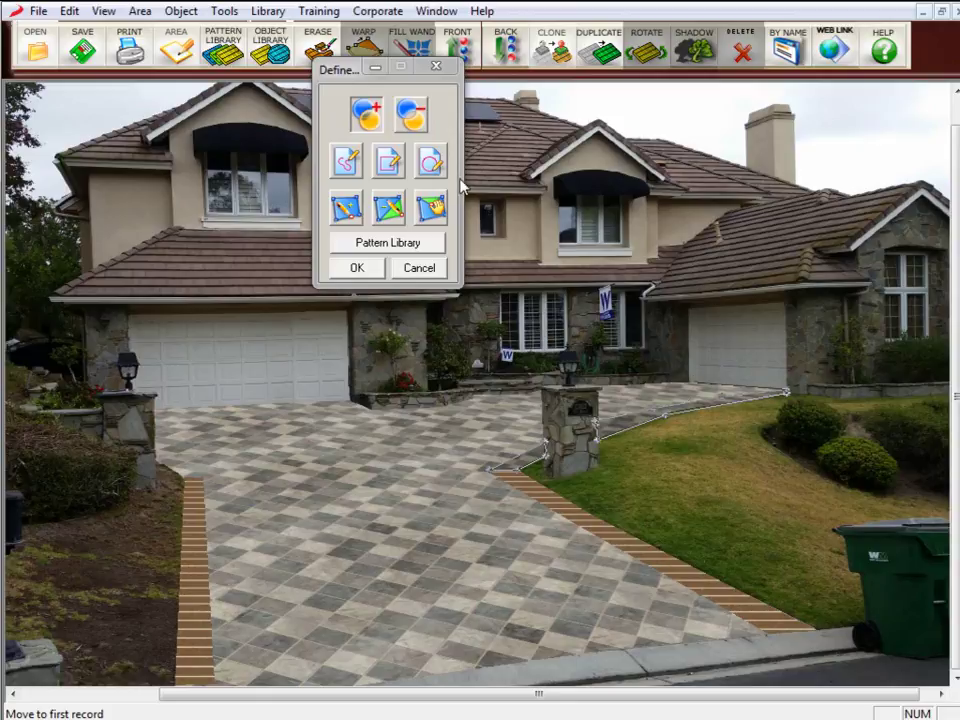
- Open the Pattern Library for the new strip, choose Soldier_Course, and scroll to the Copper swatches
{"action": "left_click", "coordinate": [403, 245]}
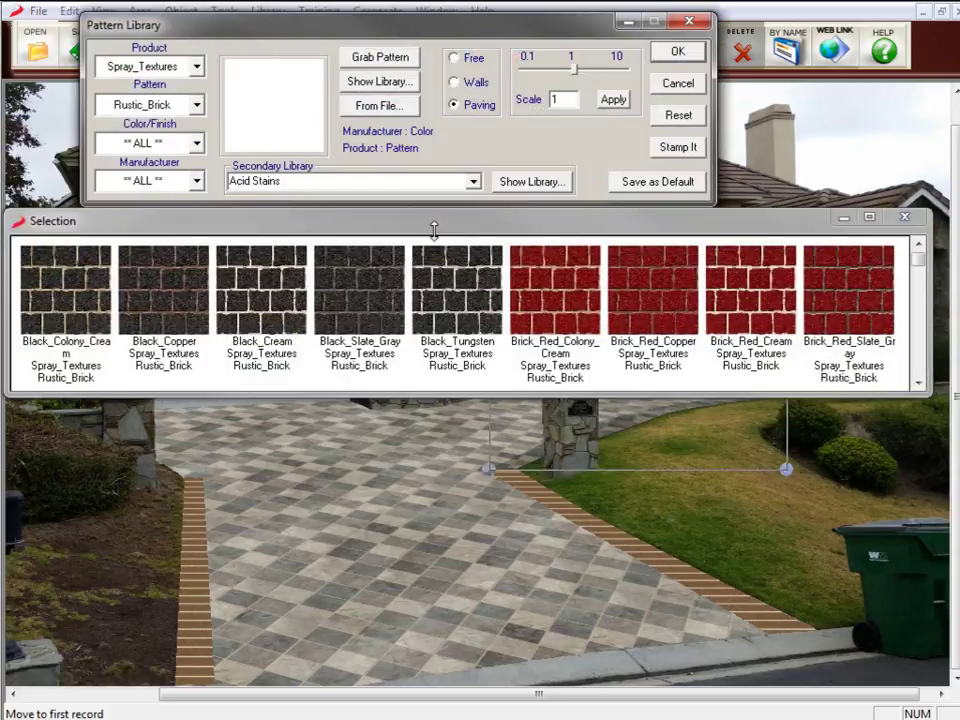
{"action": "left_click", "coordinate": [142, 104]}
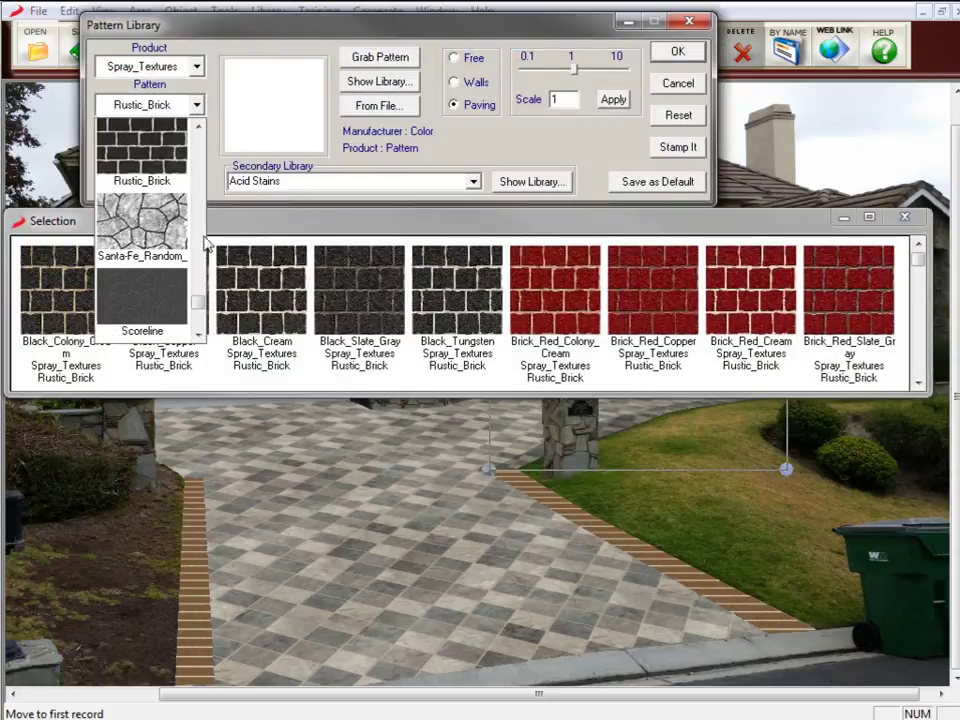
{"action": "mouse_move", "coordinate": [203, 310]}
{"action": "left_mouse_down"}
{"action": "mouse_move", "coordinate": [199, 287]}
{"action": "mouse_move", "coordinate": [199, 313]}
{"action": "left_mouse_up"}
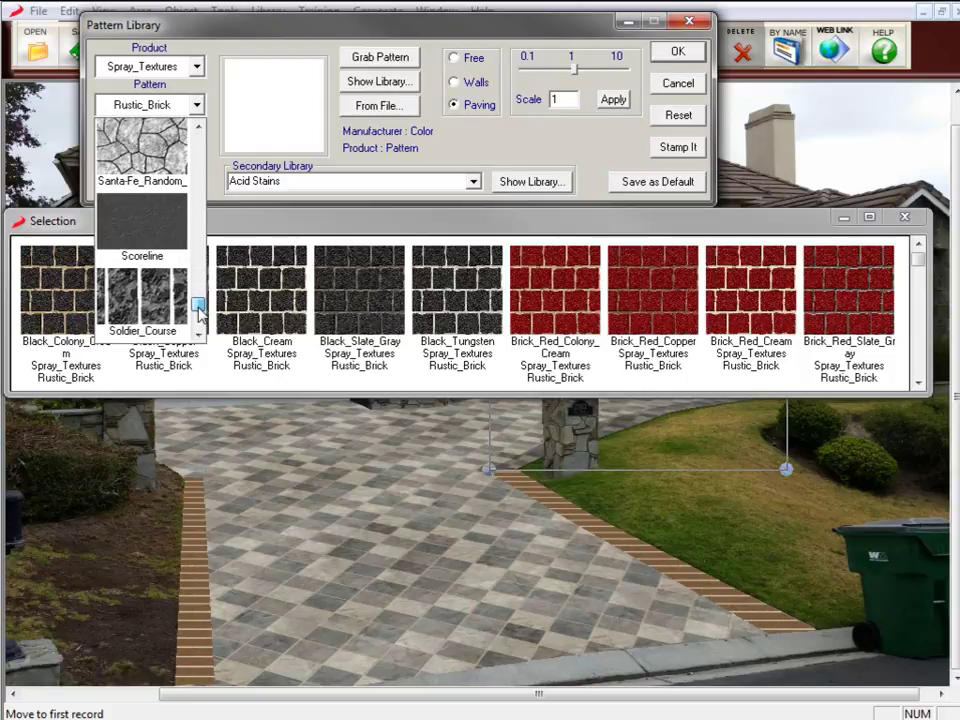
{"action": "left_click", "coordinate": [130, 313]}
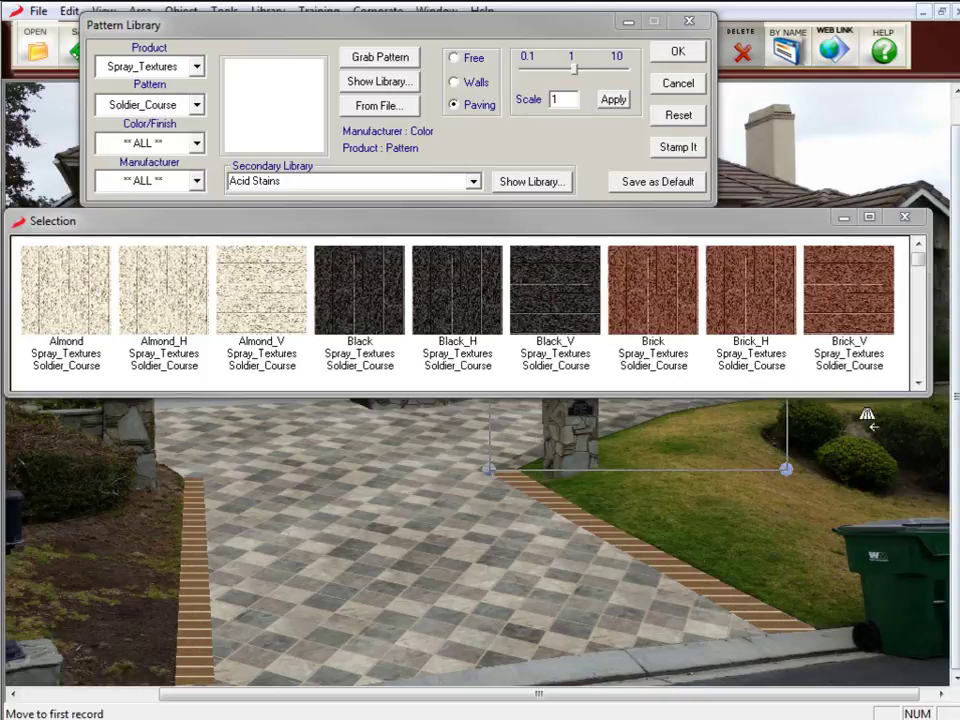
{"action": "left_click_drag", "start_coordinate": [920, 383], "coordinate": [921, 385]}
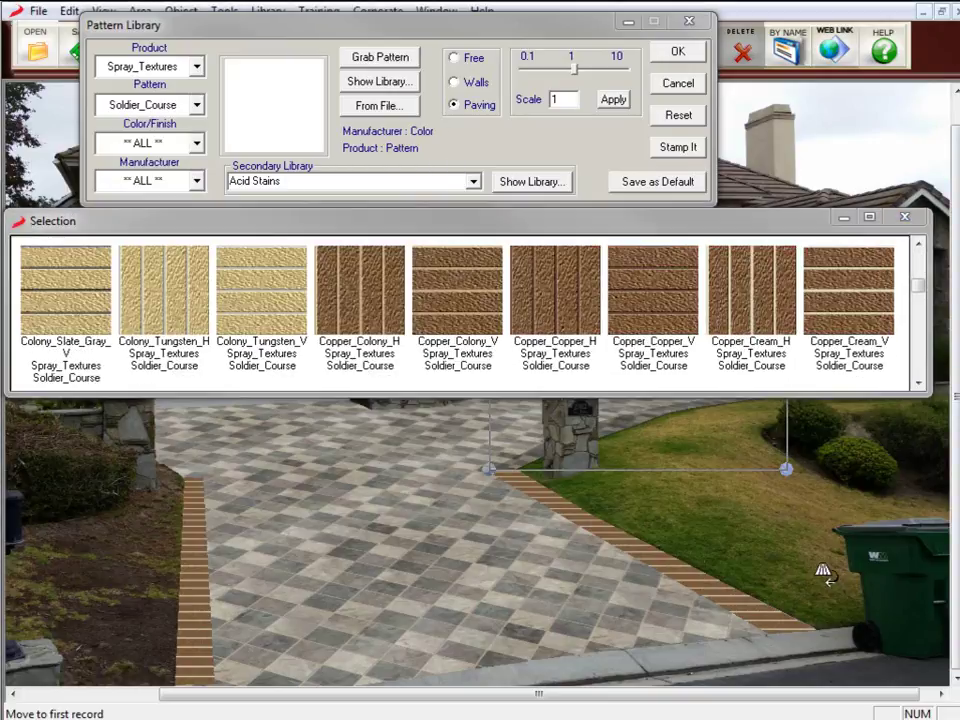
- Apply Copper_Cream_H with free placement, stretching its corners along the lawn edge to the garage, and confirm
{"action": "double_click", "coordinate": [772, 313]}
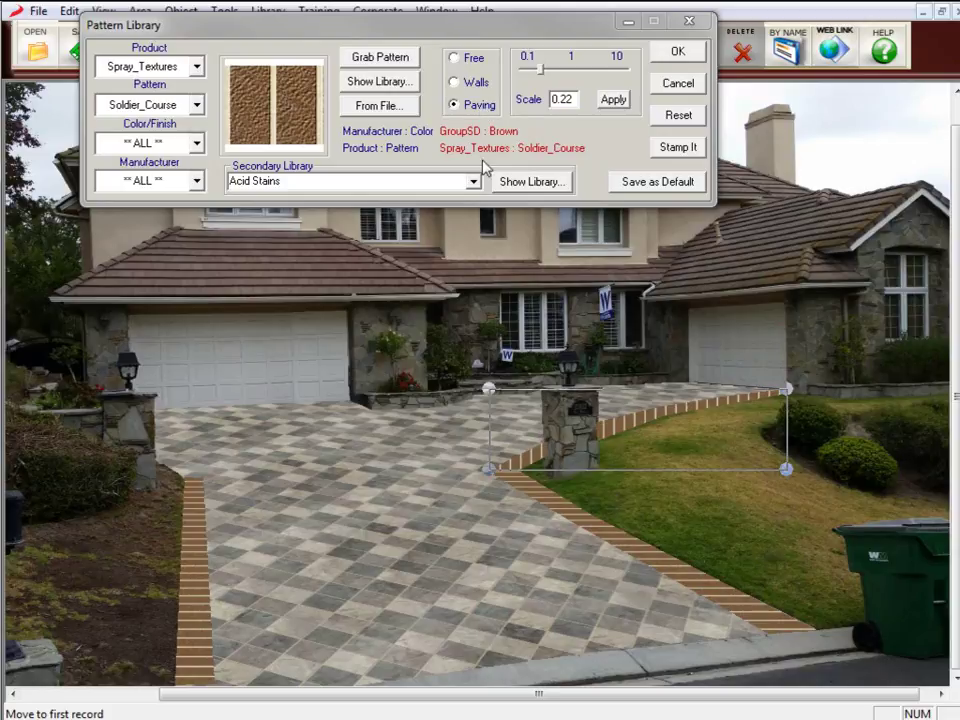
{"action": "left_click_drag", "start_coordinate": [486, 389], "coordinate": [472, 425]}
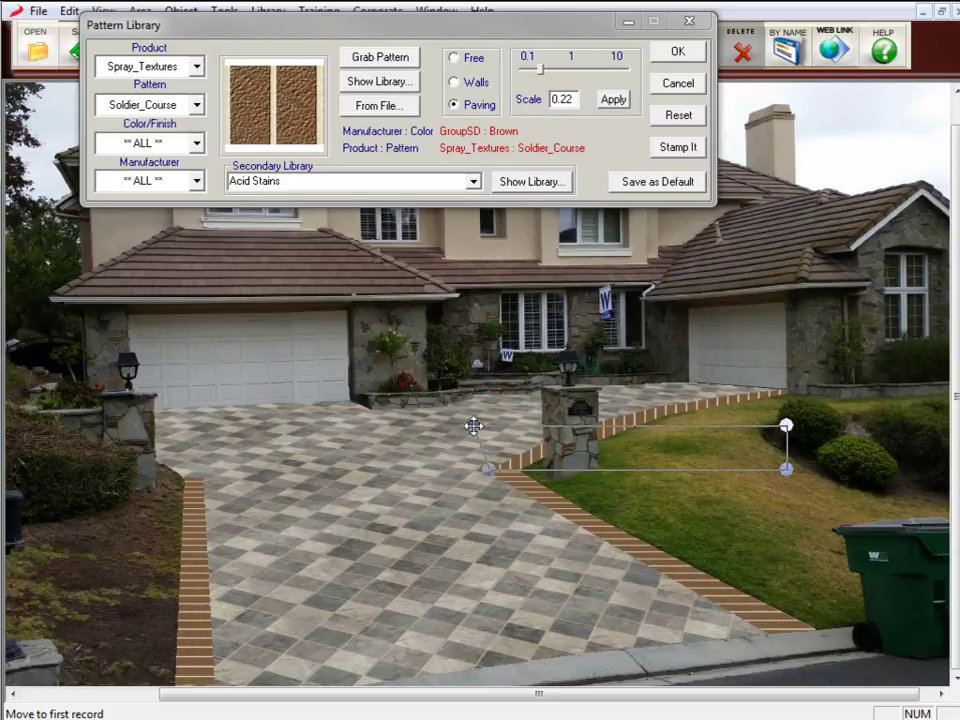
{"action": "left_click", "coordinate": [456, 59]}
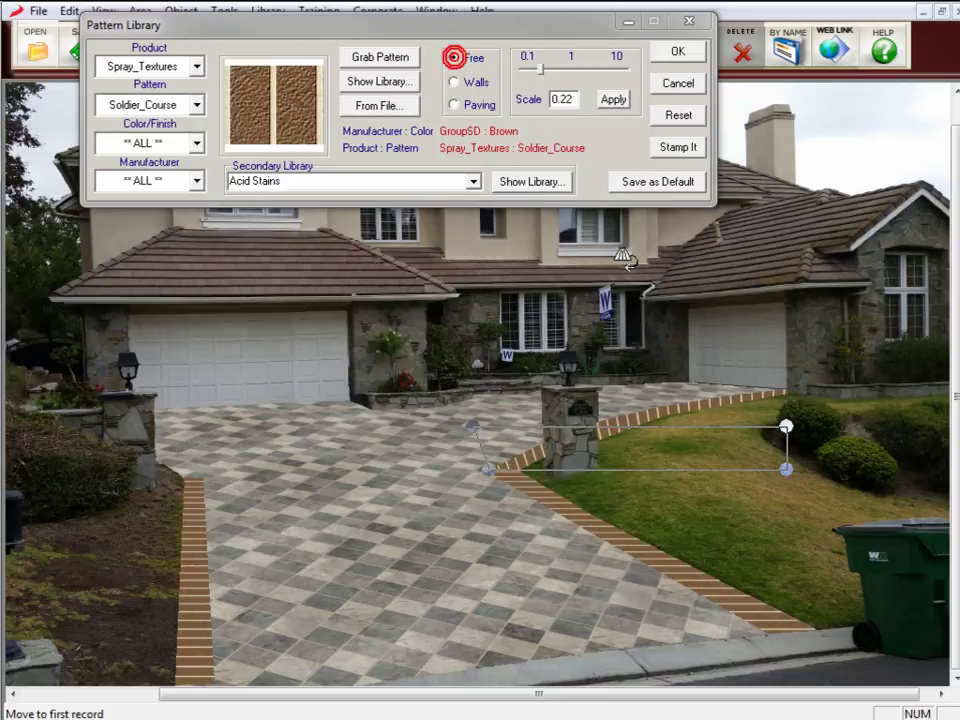
{"action": "left_click_drag", "start_coordinate": [786, 428], "coordinate": [748, 389]}
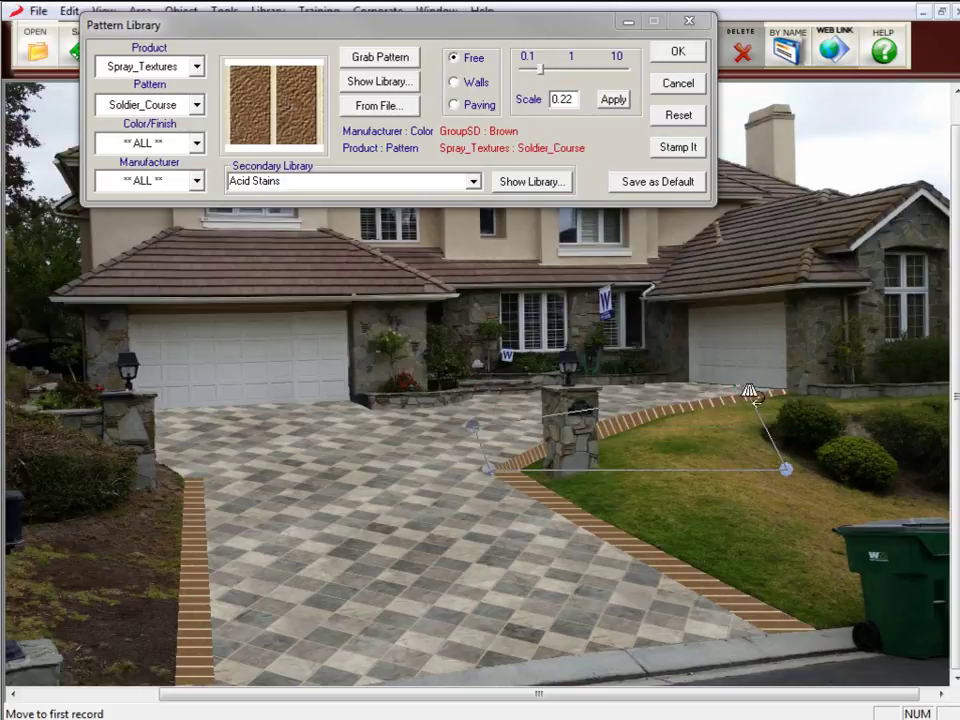
{"action": "left_click_drag", "start_coordinate": [784, 466], "coordinate": [815, 426]}
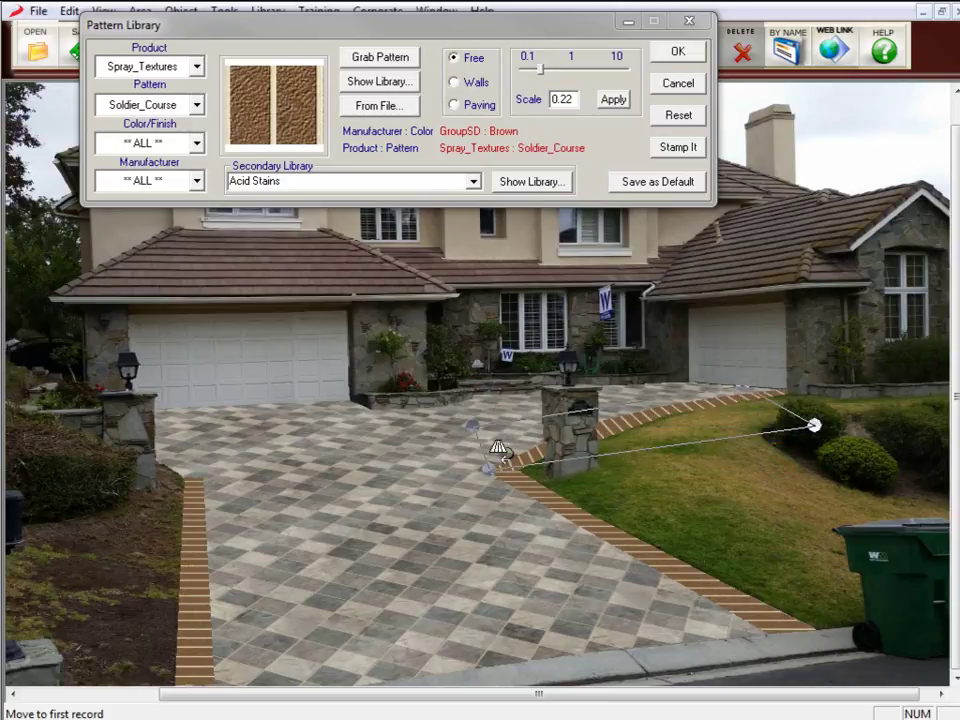
{"action": "left_click_drag", "start_coordinate": [490, 467], "coordinate": [465, 444]}
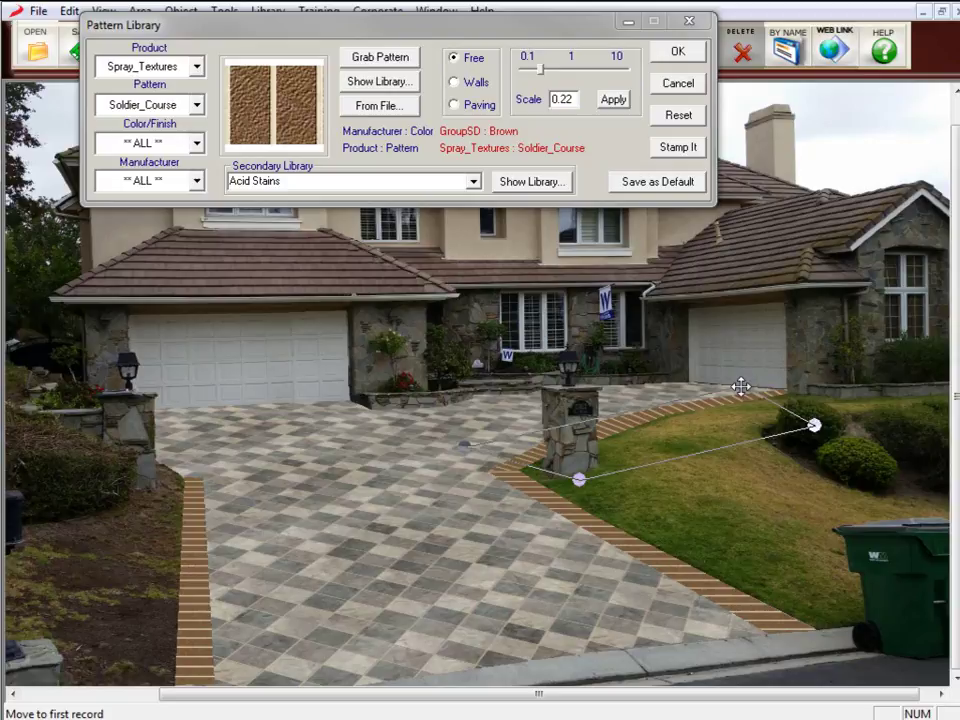
{"action": "left_click_drag", "start_coordinate": [739, 386], "coordinate": [740, 389]}
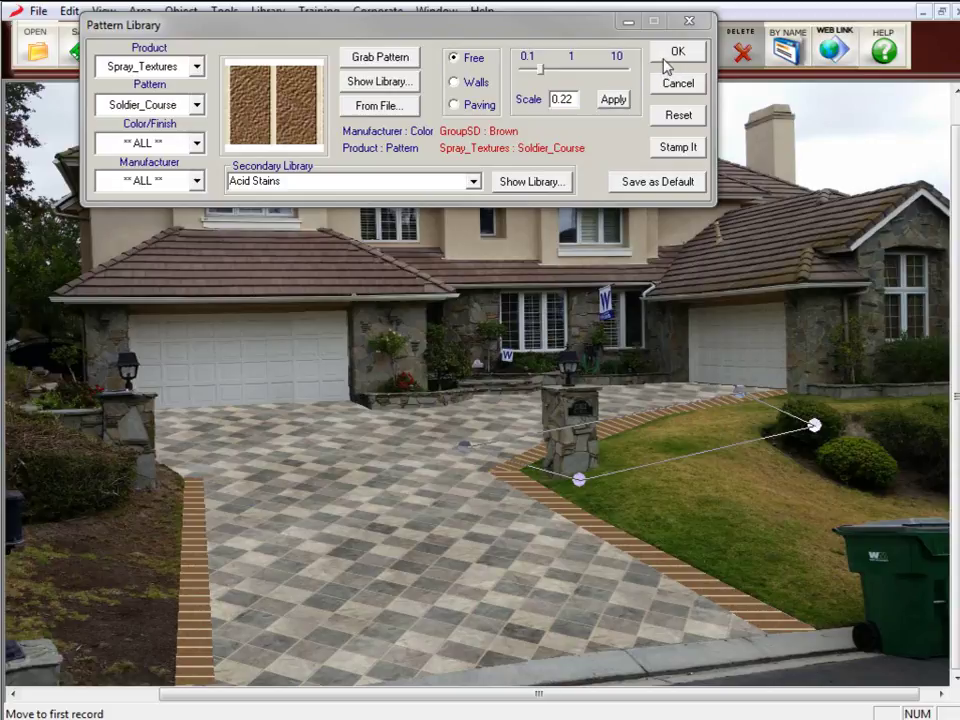
{"action": "left_click", "coordinate": [677, 52]}
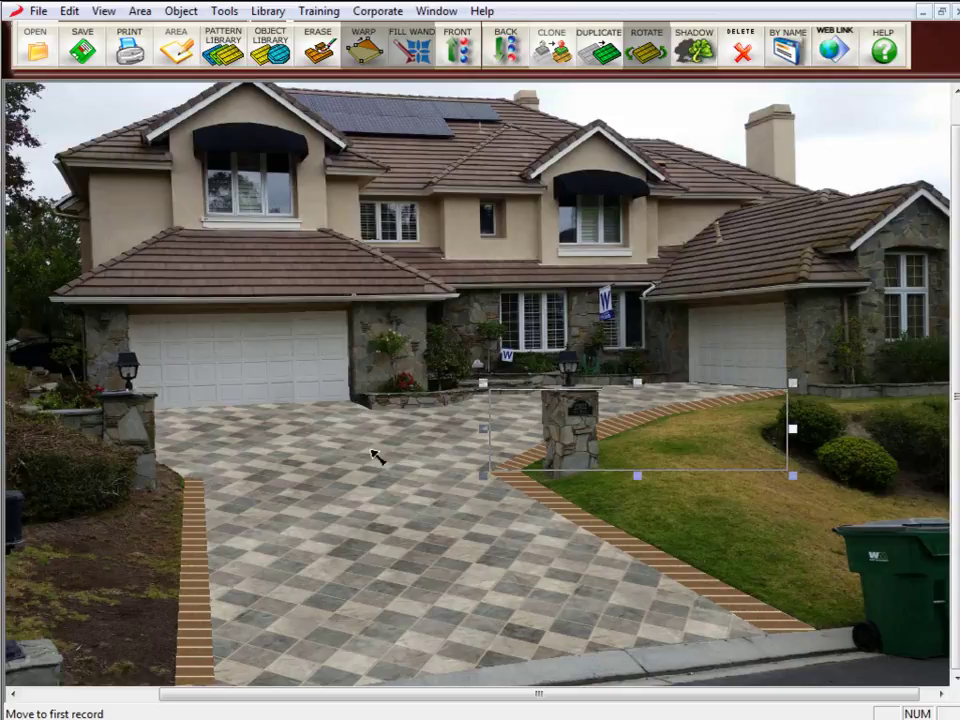
- Outline a small area between the left brick border's corner and the lamp post base
{"action": "left_click", "coordinate": [176, 45]}
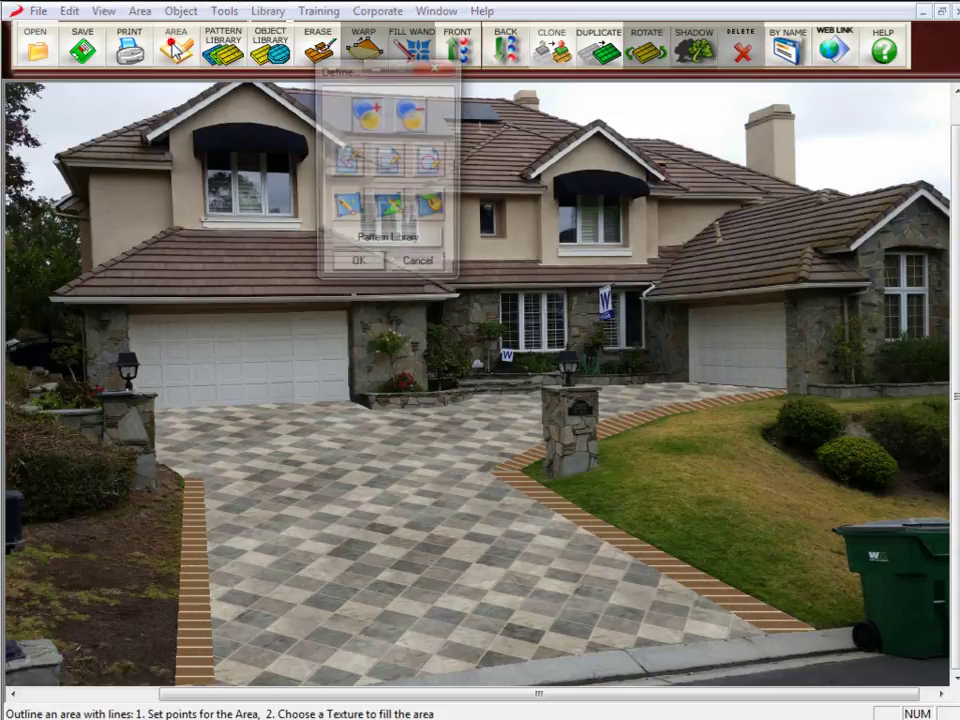
{"action": "left_click", "coordinate": [181, 476]}
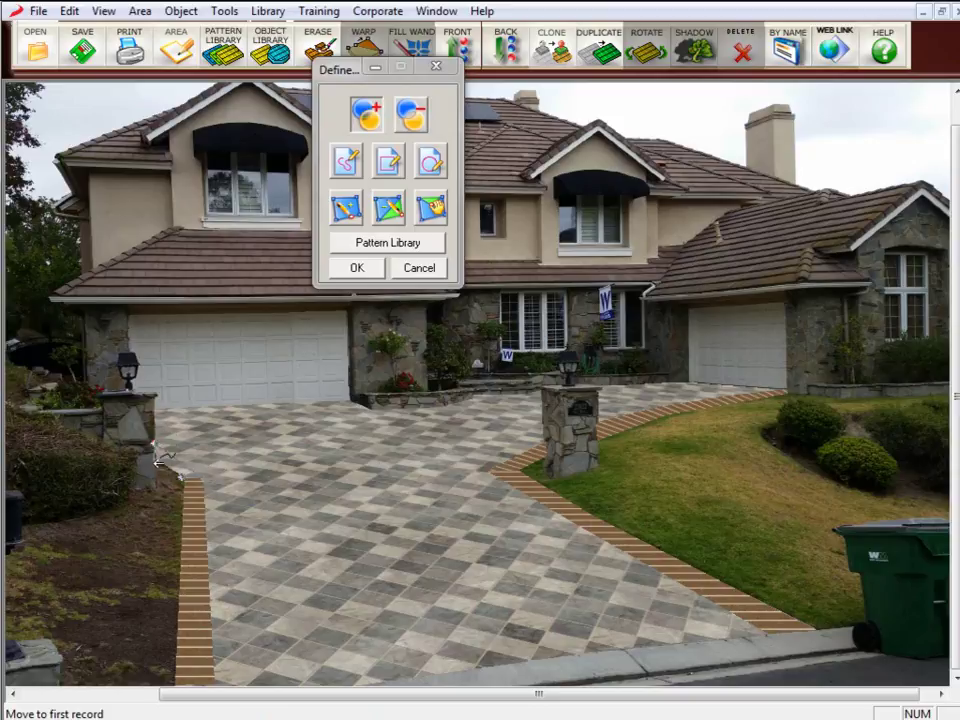
{"action": "left_click", "coordinate": [155, 451]}
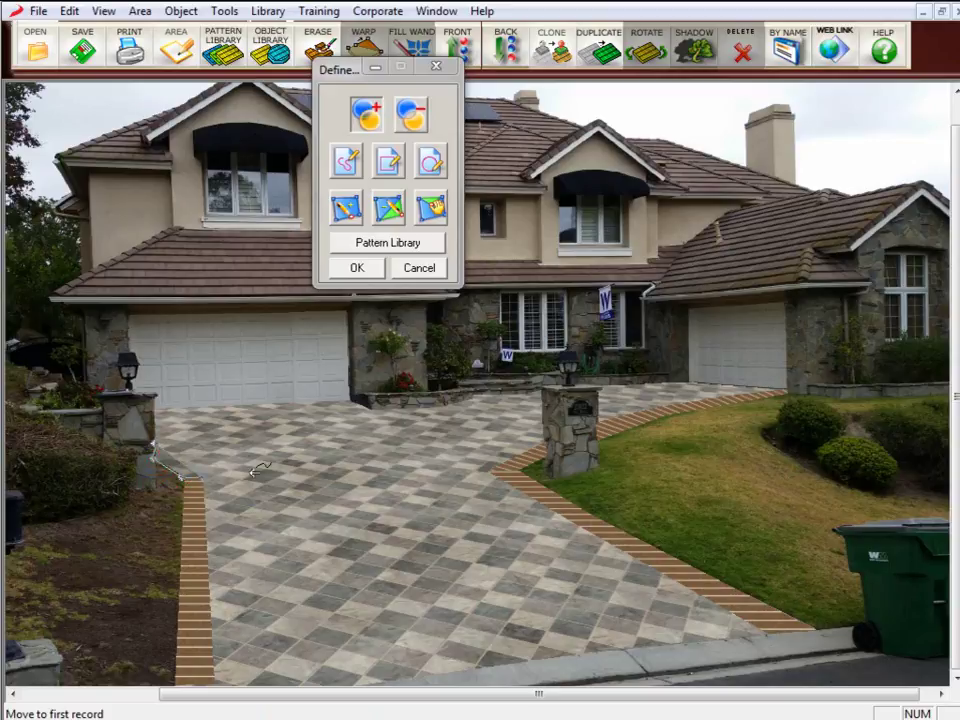
- Apply the Copper_Cream_H soldier course at 0.22 scale to the lamp-post area
{"action": "left_click", "coordinate": [406, 243]}
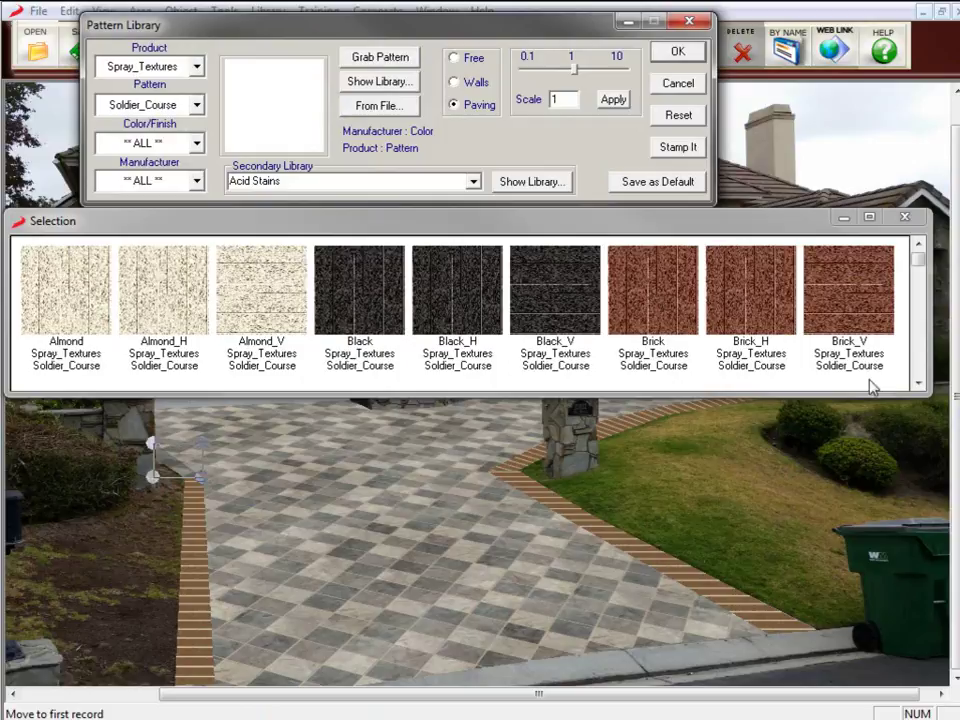
{"action": "left_click", "coordinate": [918, 383]}
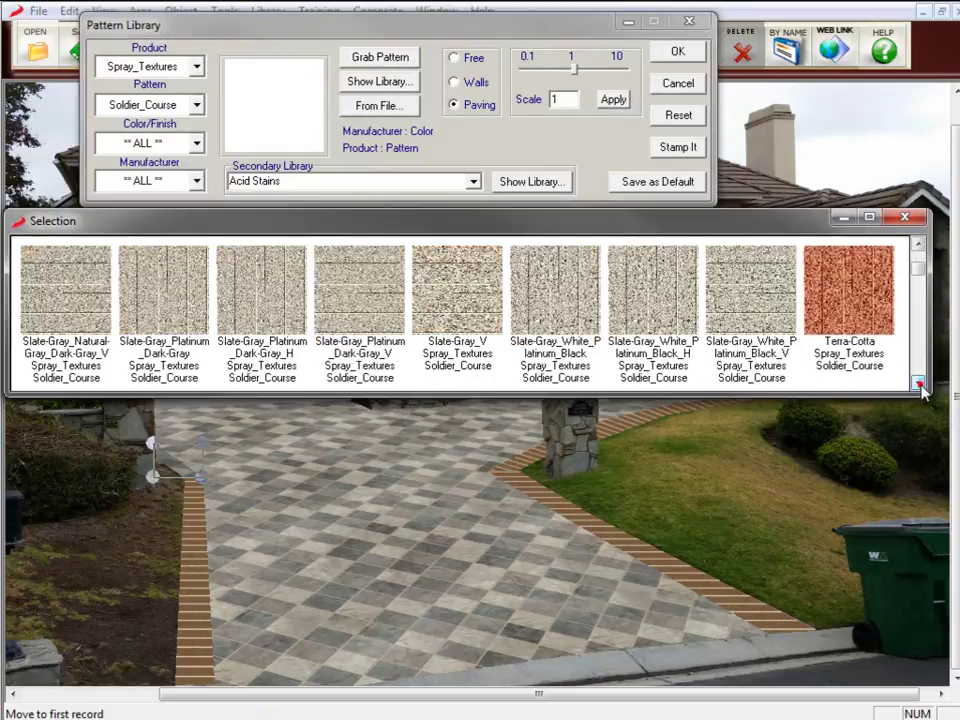
{"action": "left_click", "coordinate": [918, 384]}
{"action": "left_click", "coordinate": [918, 384]}
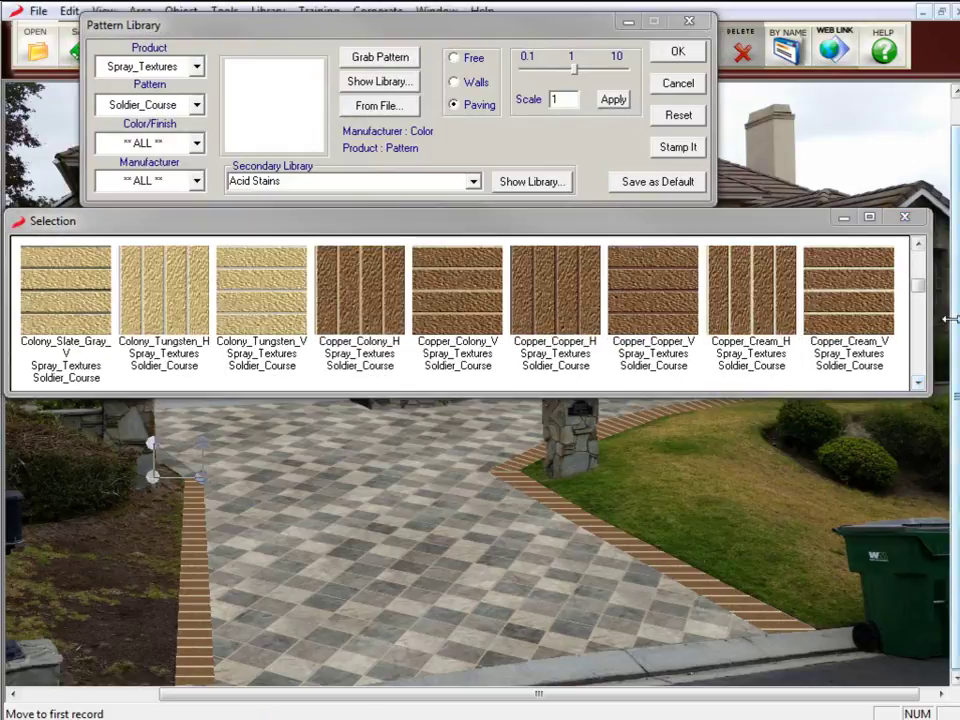
{"action": "double_click", "coordinate": [765, 322]}
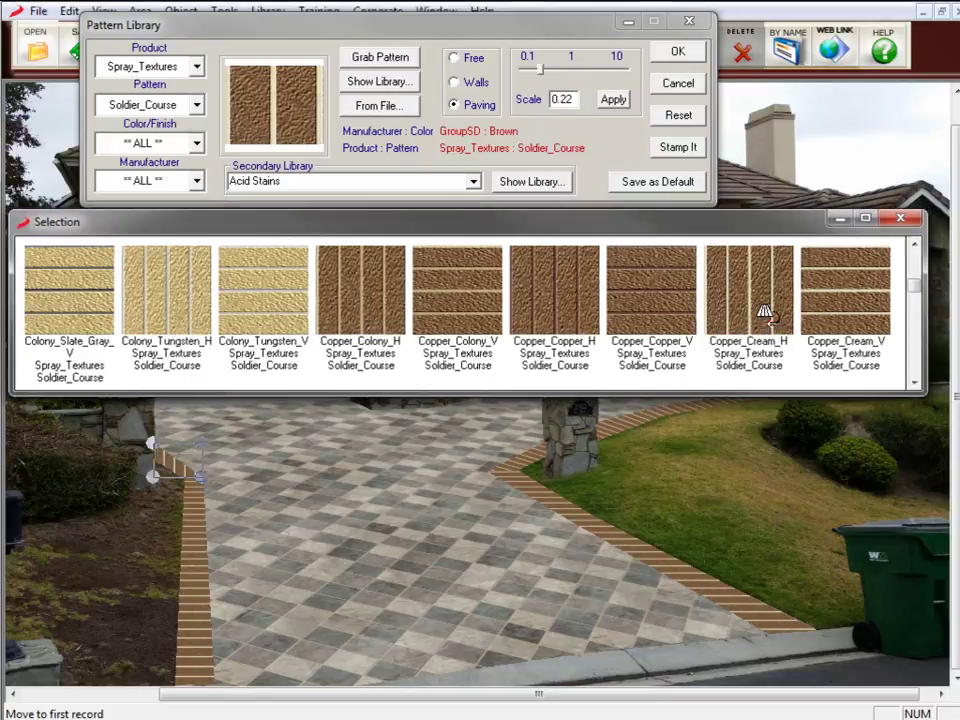
- Free-place and rotate the lamp-post pattern onto the left border, raise its scale to 0.43, and accept
{"action": "left_click", "coordinate": [454, 58]}
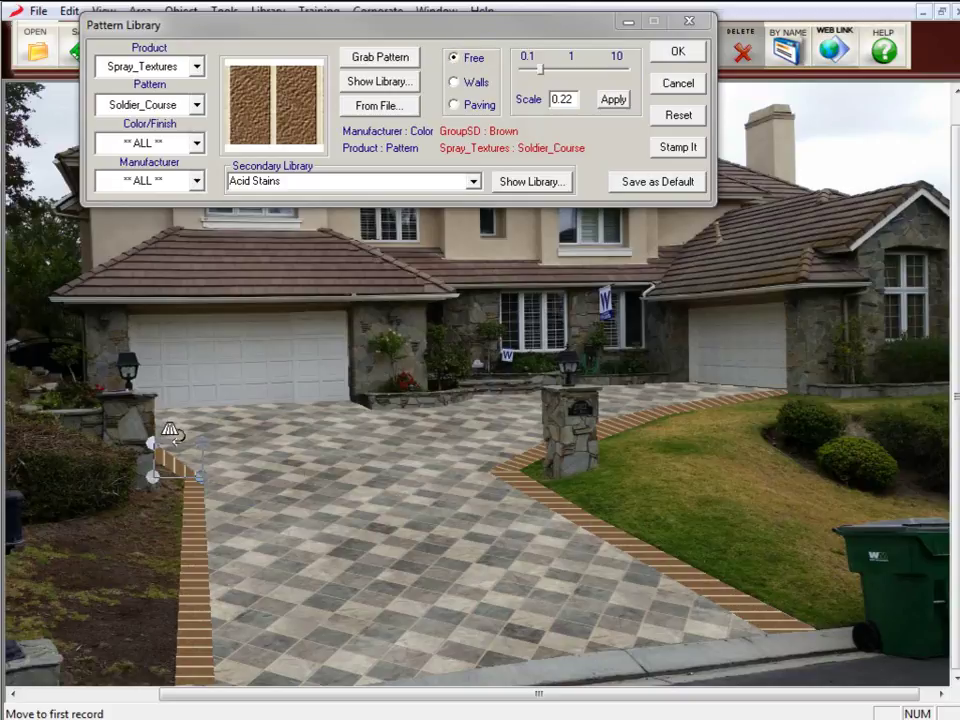
{"action": "left_click", "coordinate": [202, 445]}
{"action": "left_click_drag", "start_coordinate": [205, 450], "coordinate": [131, 454]}
{"action": "left_click", "coordinate": [190, 481]}
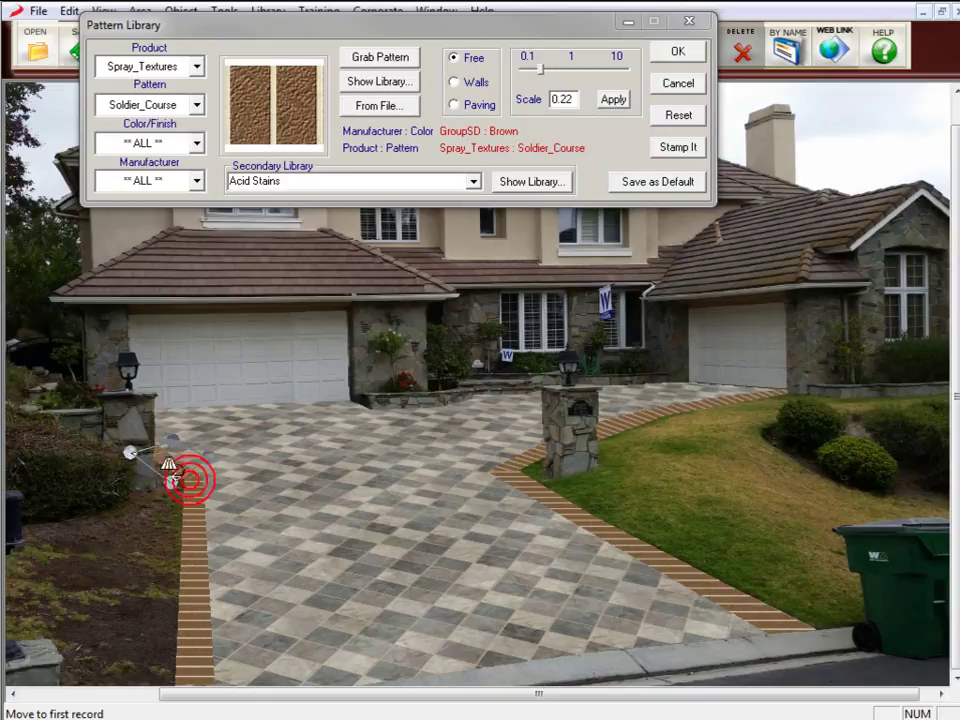
{"action": "mouse_move", "coordinate": [190, 481]}
{"action": "left_mouse_down"}
{"action": "mouse_move", "coordinate": [210, 454]}
{"action": "mouse_move", "coordinate": [229, 460]}
{"action": "left_mouse_up"}
{"action": "left_click_drag", "start_coordinate": [130, 452], "coordinate": [123, 448]}
{"action": "left_click_drag", "start_coordinate": [527, 68], "coordinate": [553, 70]}
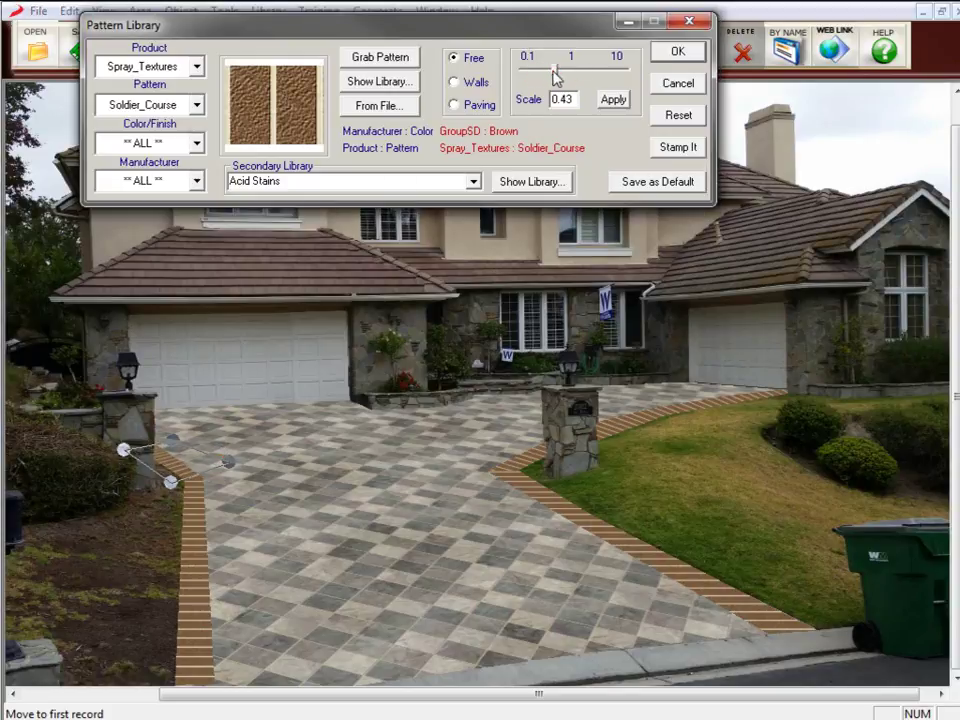
{"action": "left_click", "coordinate": [668, 52]}
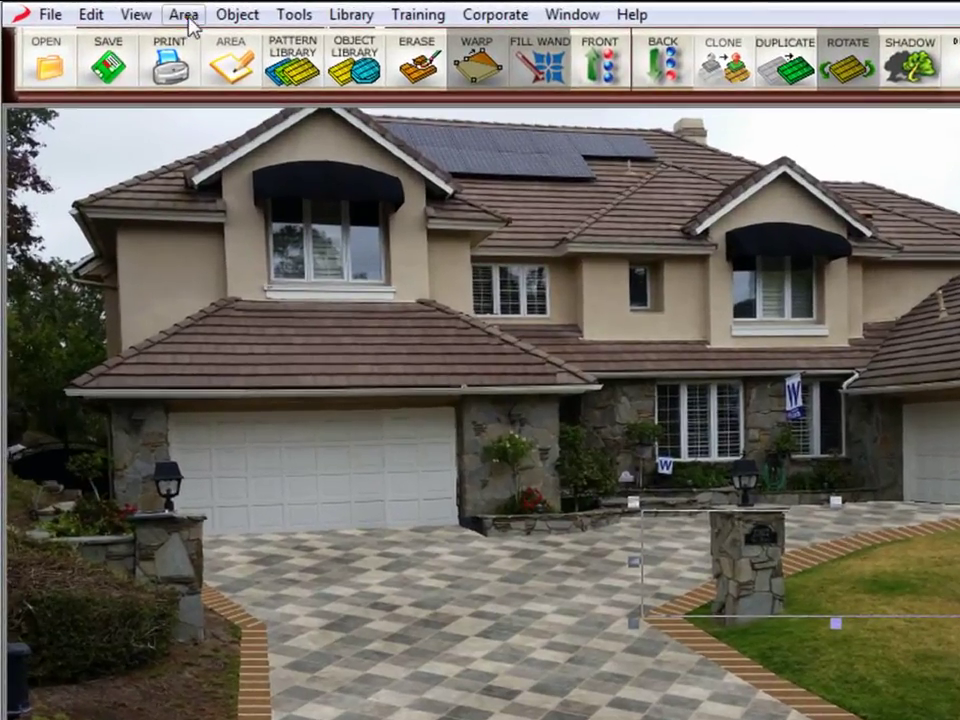
- Edit the lawn-edge border outline, moving its corner vertex down to fit against the stone pillar
{"action": "left_click", "coordinate": [188, 16]}
{"action": "left_click", "coordinate": [236, 105]}
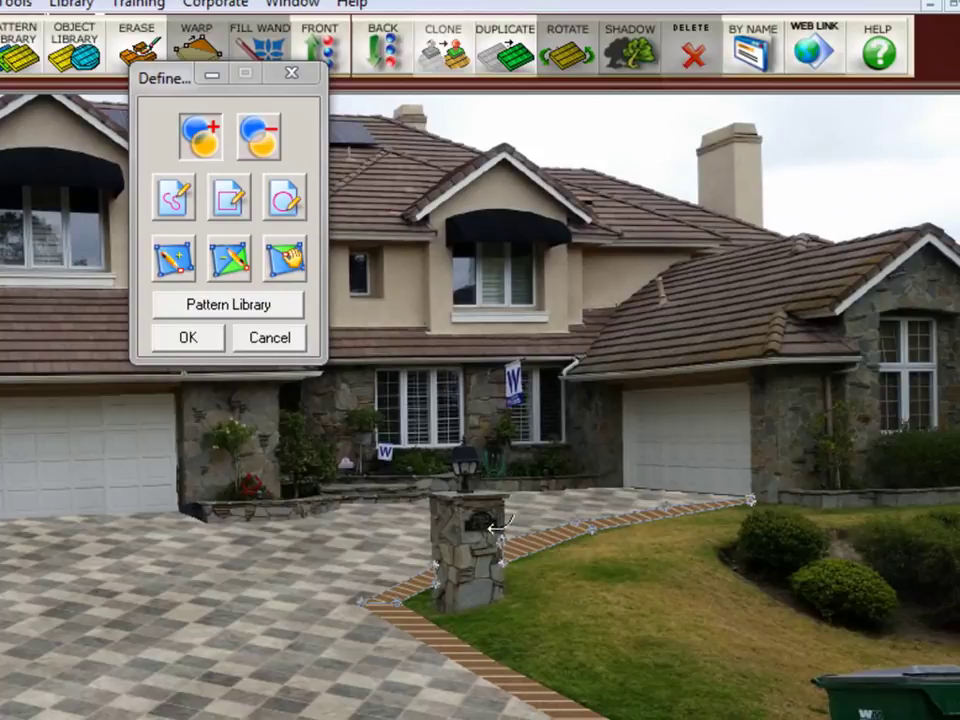
{"action": "scroll", "coordinate": [515, 535], "scroll_direction": "up", "scroll_amount": 1}
{"action": "scroll", "coordinate": [460, 530], "scroll_direction": "up", "scroll_amount": 1}
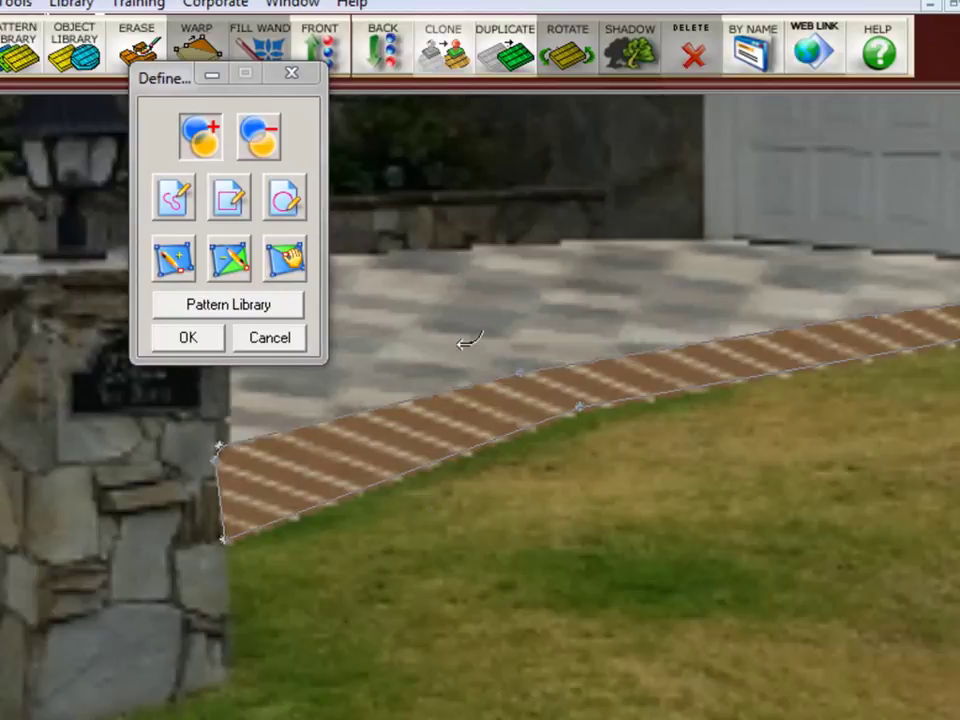
{"action": "left_click_drag", "start_coordinate": [220, 447], "coordinate": [219, 464]}
{"action": "left_click", "coordinate": [216, 452]}
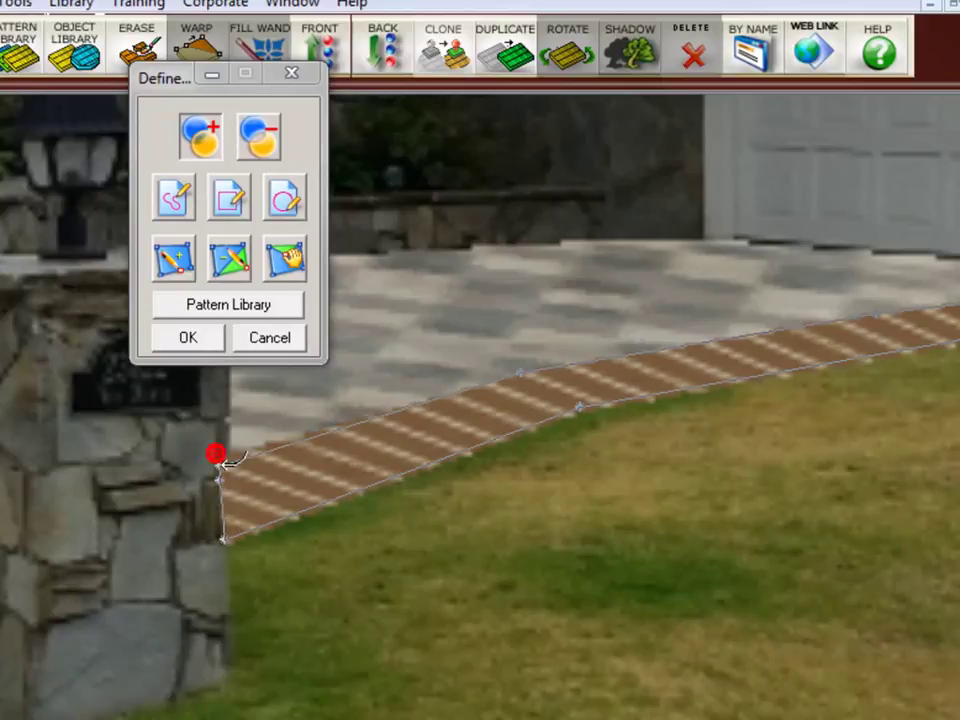
{"action": "scroll", "coordinate": [296, 431], "scroll_direction": "down", "scroll_amount": 2}
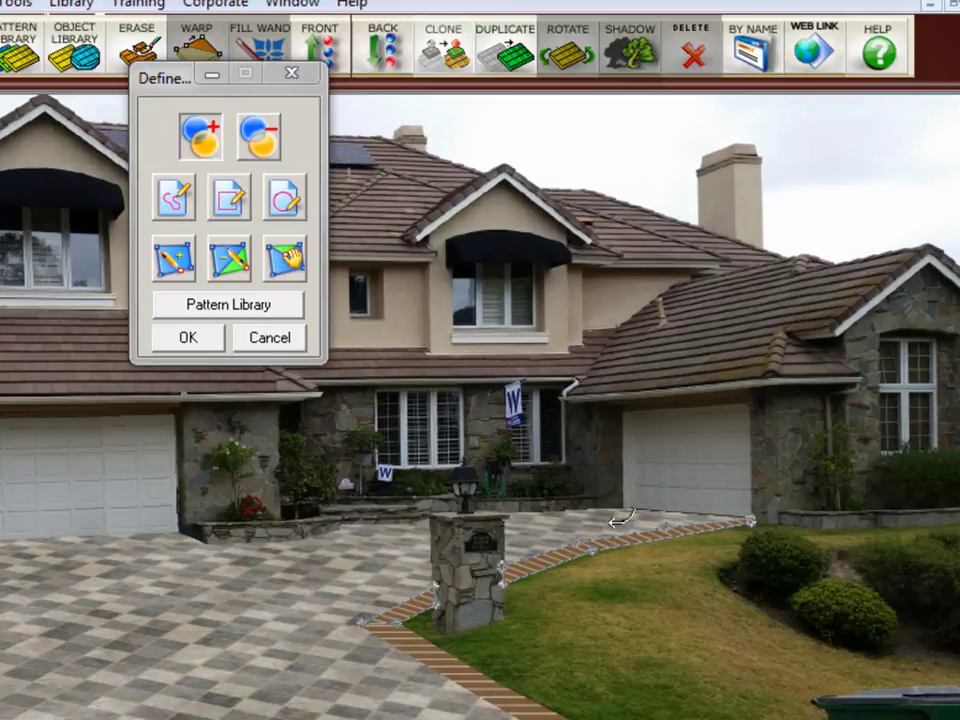
{"action": "left_click", "coordinate": [195, 337]}
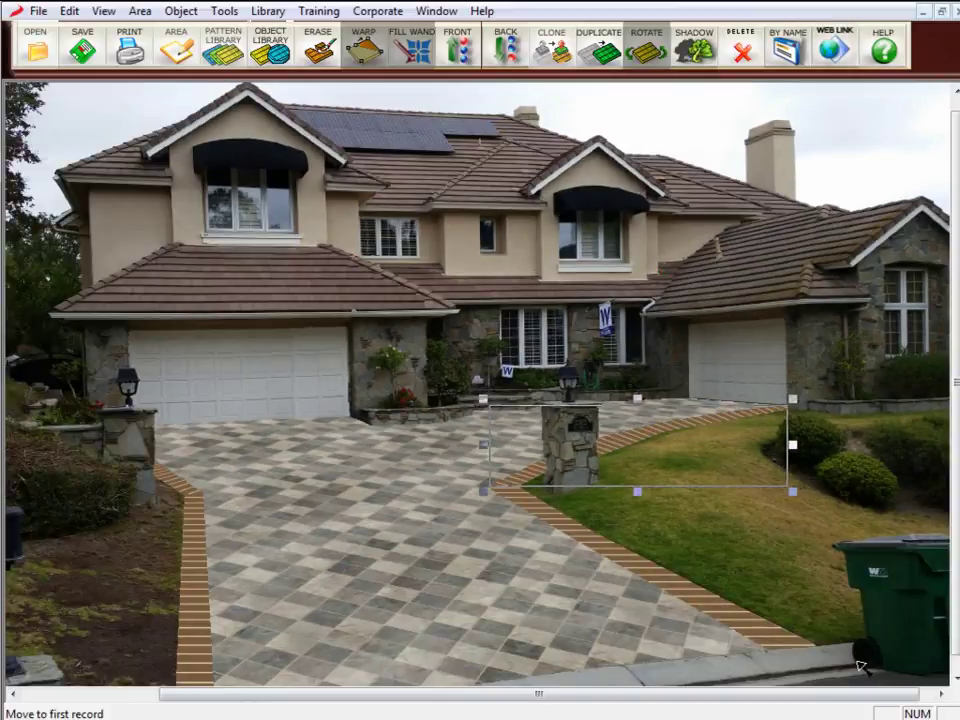
- Apply the black Black_Colony_V soldier-course texture to the lower driveway border area
{"action": "left_click", "coordinate": [713, 608]}
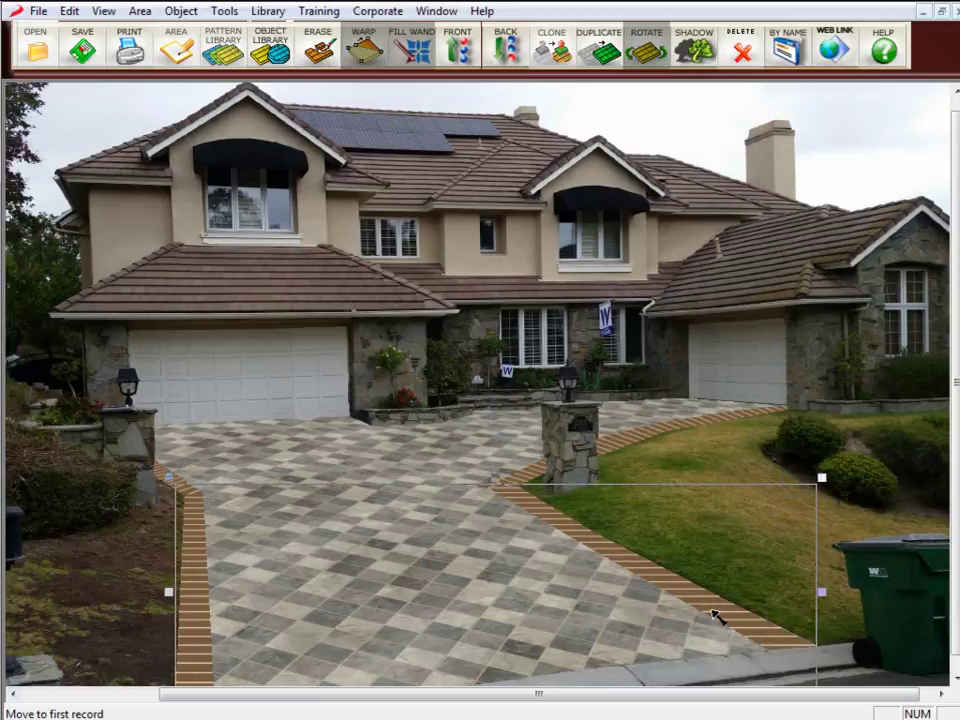
{"action": "left_click", "coordinate": [230, 47]}
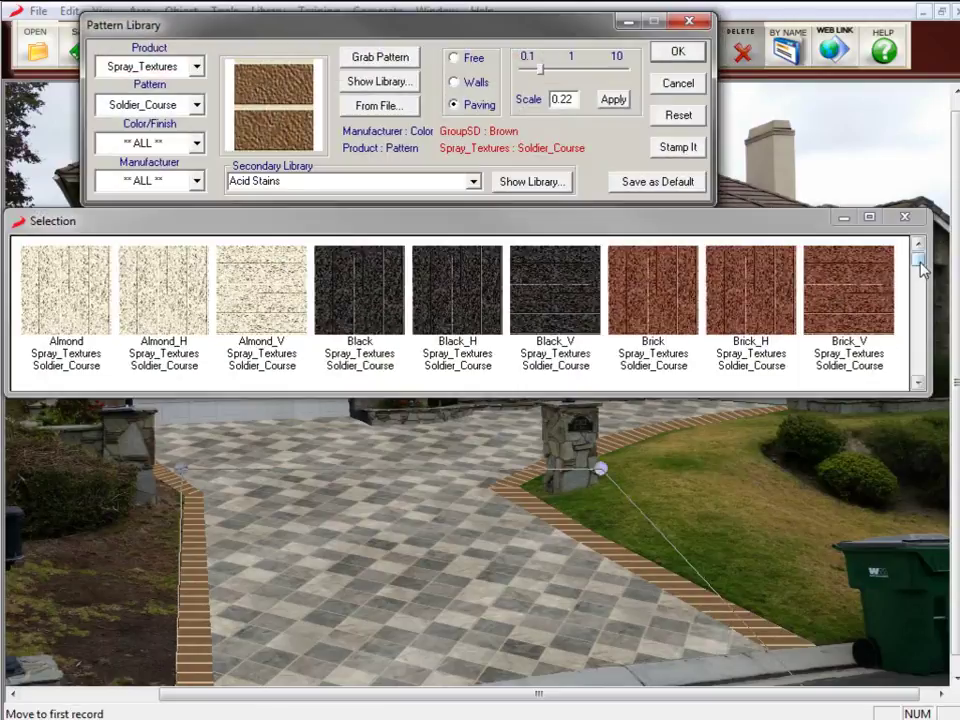
{"action": "mouse_move", "coordinate": [917, 259]}
{"action": "left_mouse_down"}
{"action": "mouse_move", "coordinate": [918, 290]}
{"action": "mouse_move", "coordinate": [919, 272]}
{"action": "mouse_move", "coordinate": [920, 280]}
{"action": "left_mouse_up"}
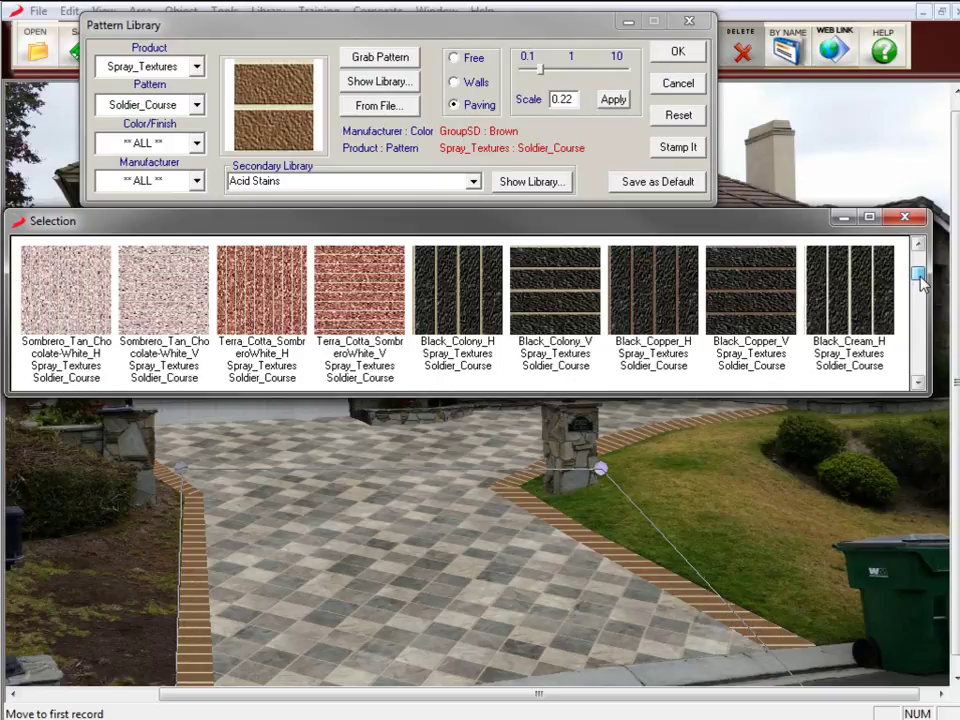
{"action": "double_click", "coordinate": [561, 310]}
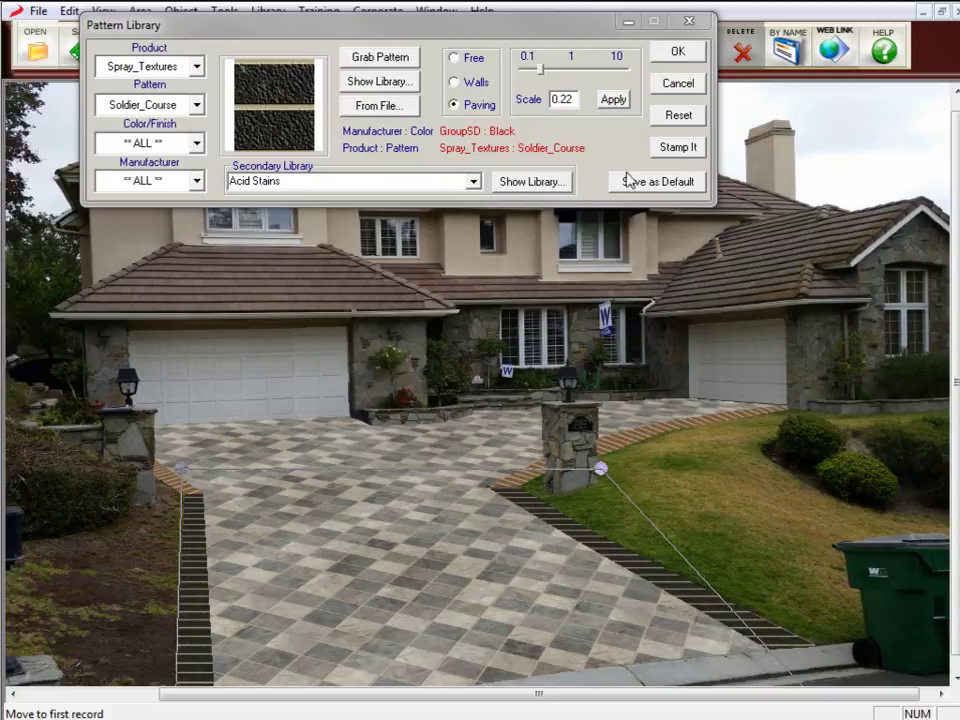
{"action": "left_click", "coordinate": [680, 50]}
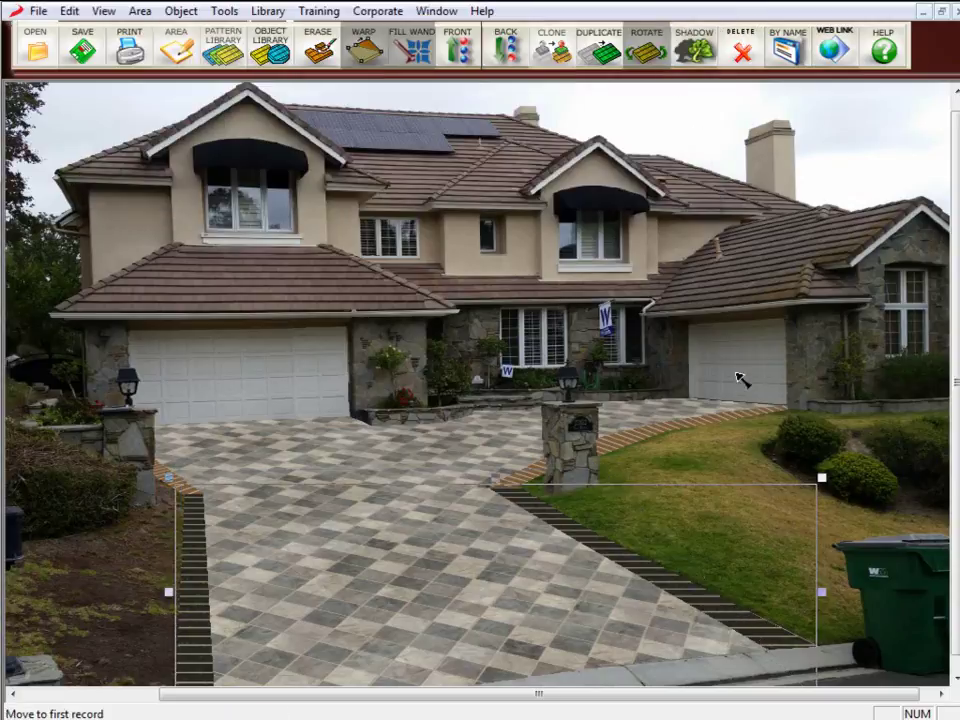
- Join the brown upper border pieces by the pillar and along the left curb into one texture group
{"action": "left_click", "coordinate": [650, 434]}
{"action": "left_click", "coordinate": [172, 489]}
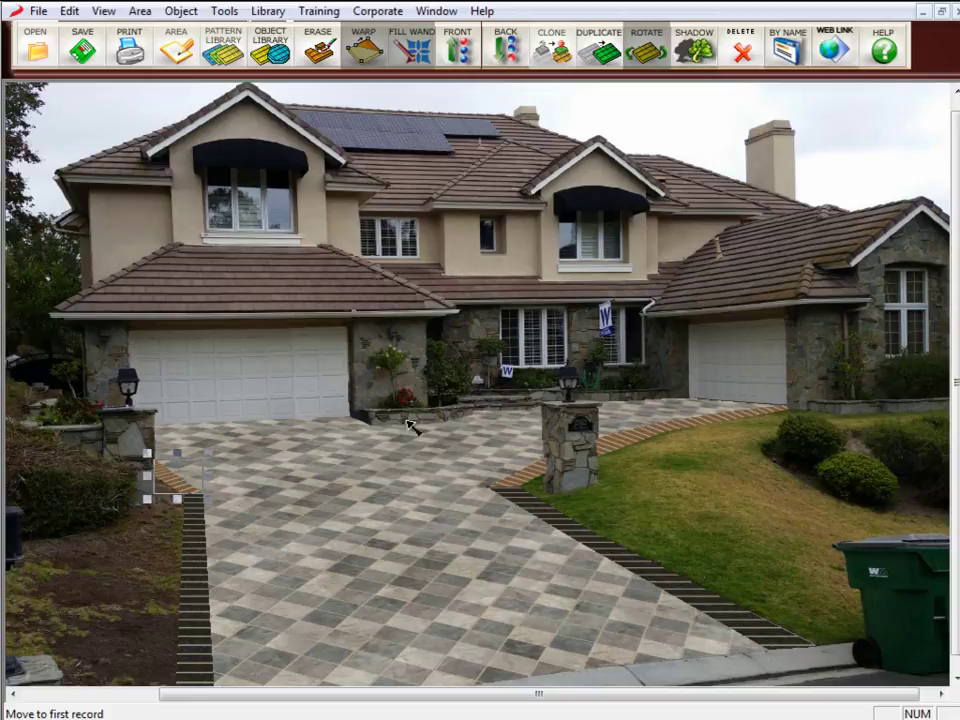
{"action": "left_click", "coordinate": [655, 438]}
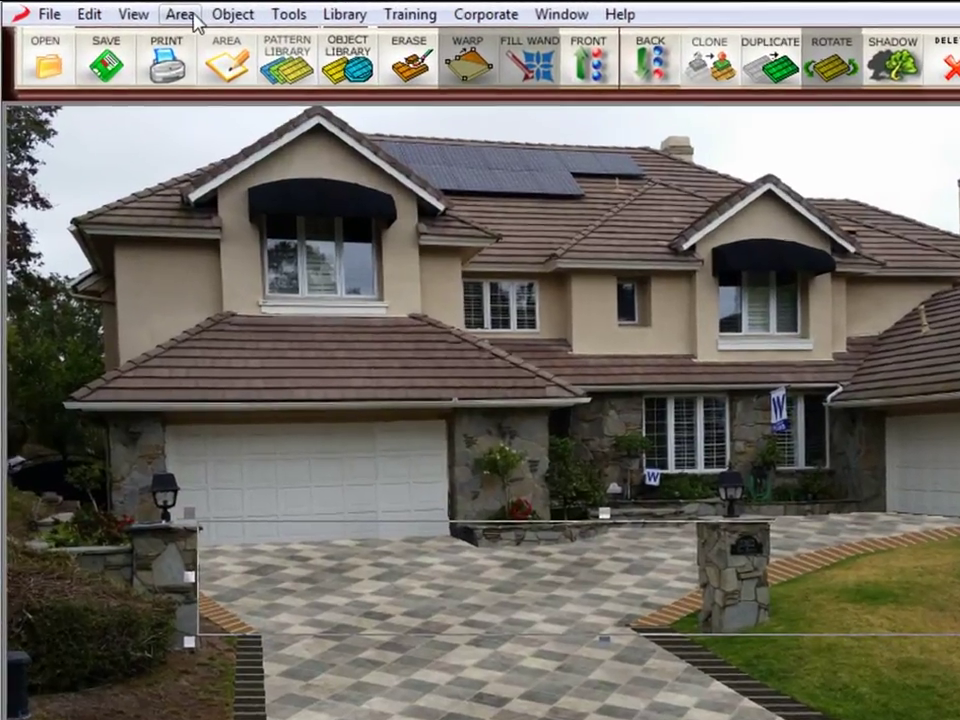
{"action": "left_click", "coordinate": [150, 11]}
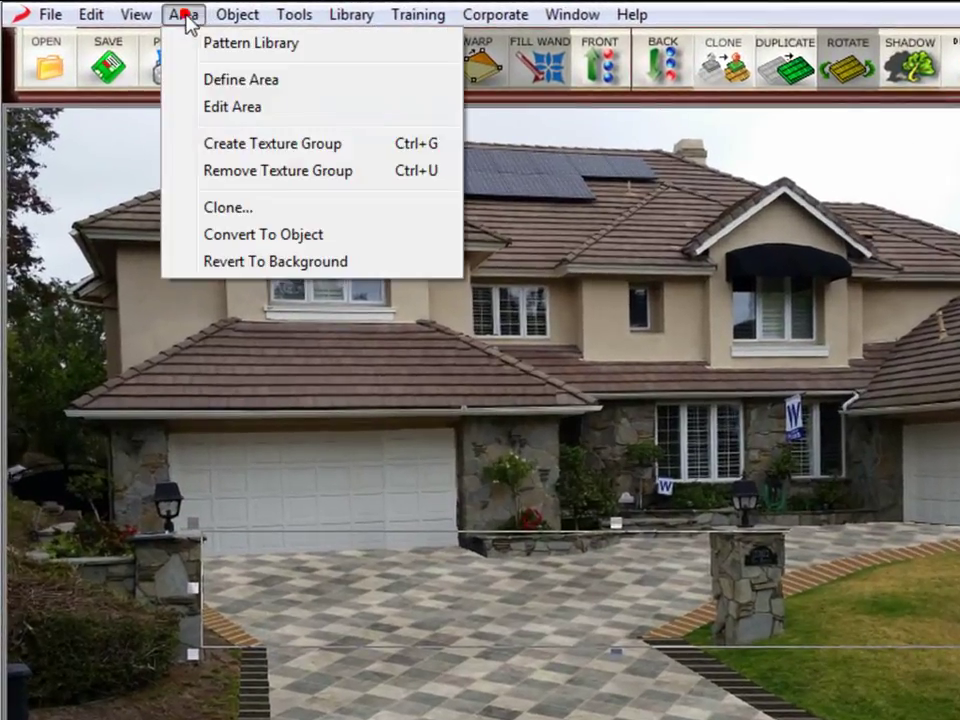
{"action": "left_click", "coordinate": [258, 145]}
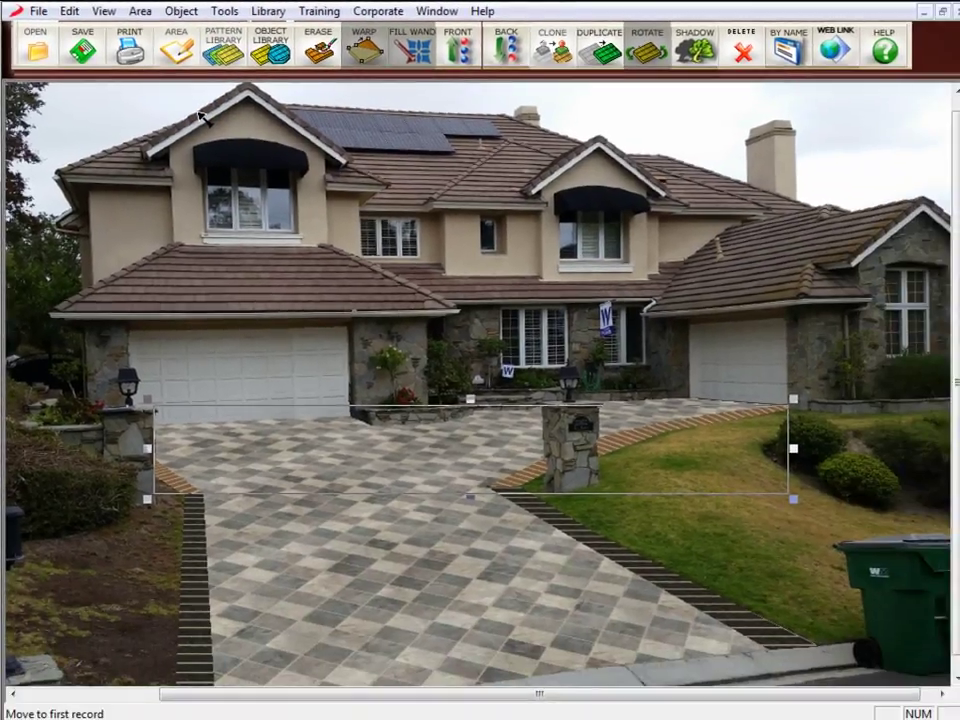
- Give the grouped upper borders the black Soldier_Course texture at scale 0.5
{"action": "left_click", "coordinate": [210, 44]}
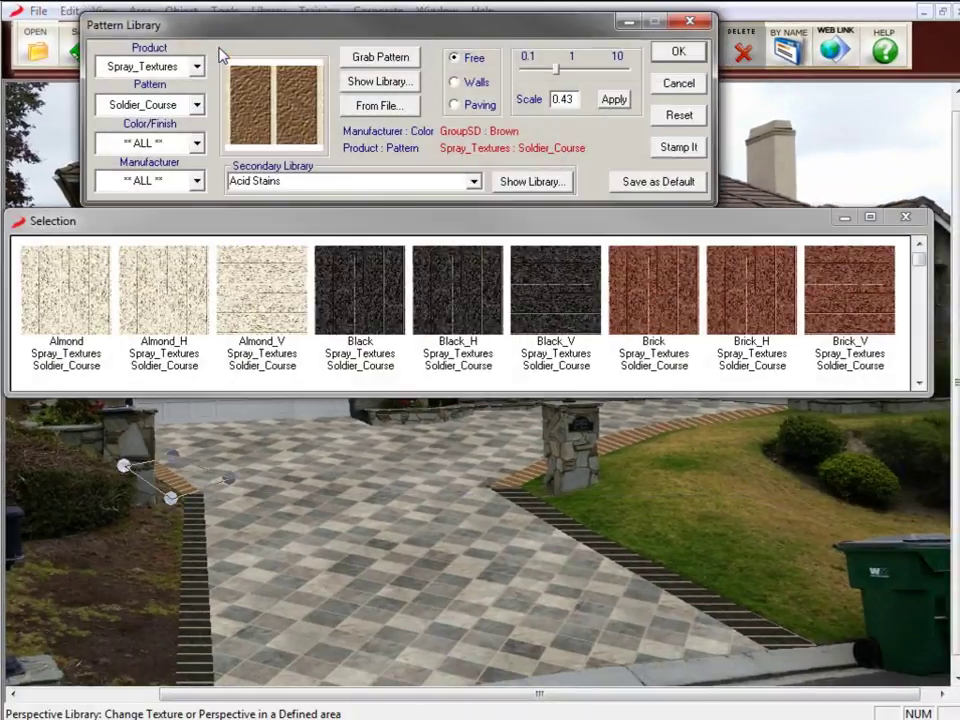
{"action": "left_click", "coordinate": [919, 382]}
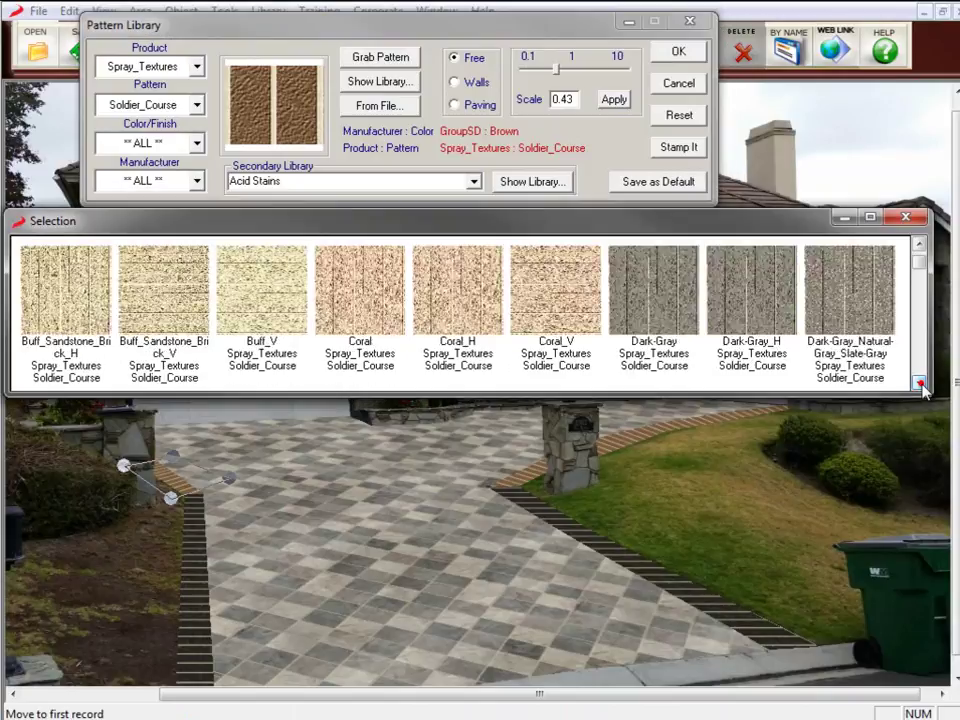
{"action": "left_click", "coordinate": [919, 382]}
{"action": "left_click", "coordinate": [919, 382]}
{"action": "left_click", "coordinate": [919, 382]}
{"action": "left_click", "coordinate": [919, 382]}
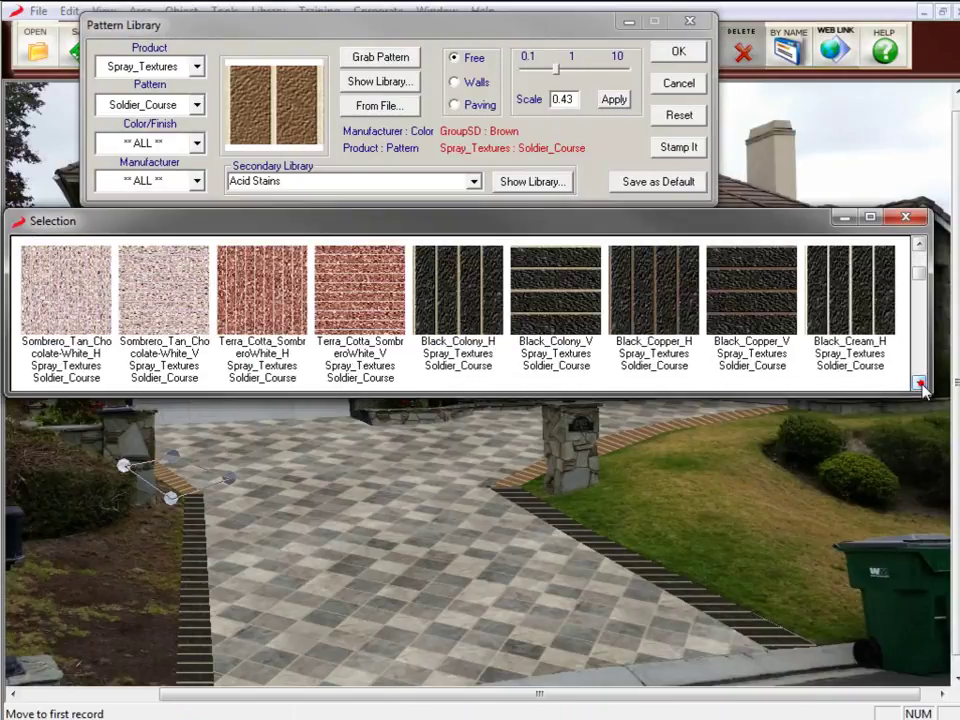
{"action": "left_click", "coordinate": [919, 382]}
{"action": "double_click", "coordinate": [358, 312]}
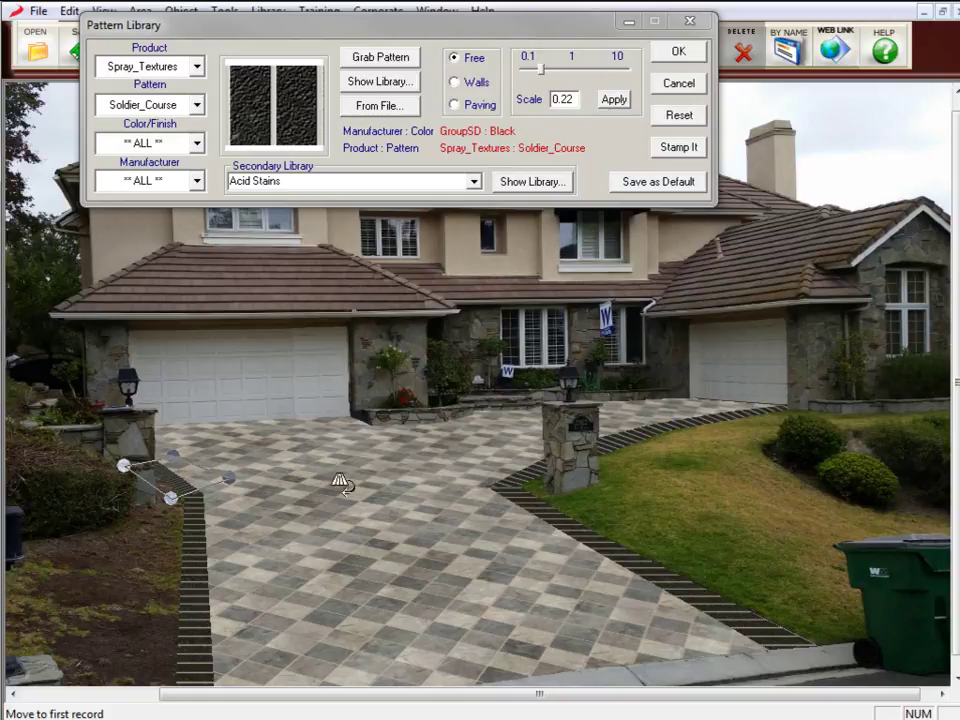
{"action": "left_click", "coordinate": [539, 70]}
{"action": "left_click_drag", "start_coordinate": [554, 75], "coordinate": [558, 78]}
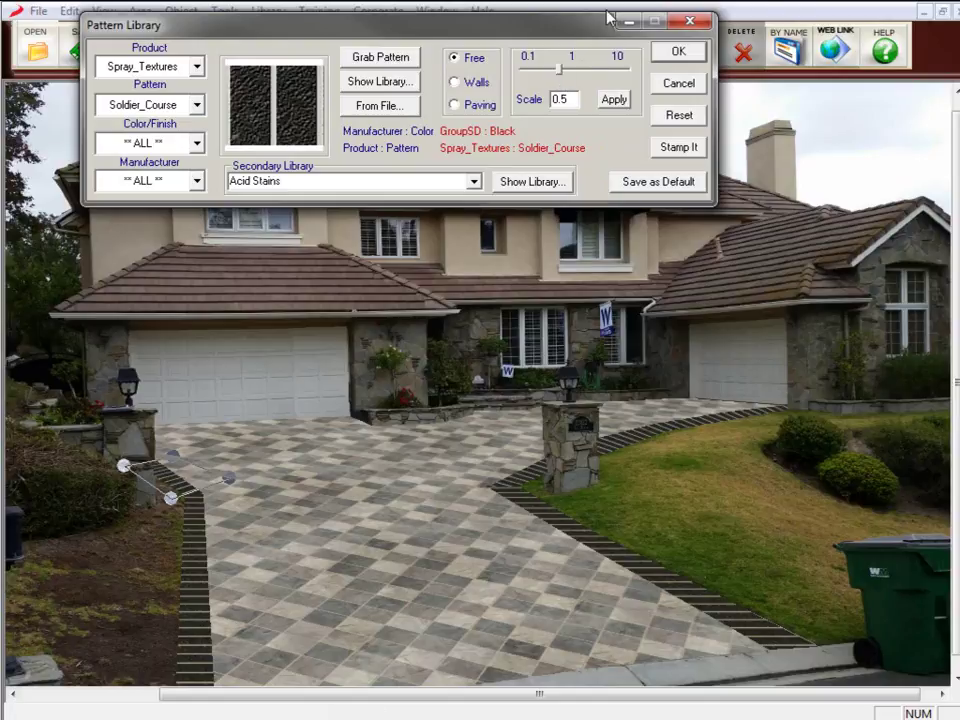
{"action": "left_click", "coordinate": [681, 57]}
- Retexture the lower driveway borders with gray Monsoon Stamped_Overlay Blended-Stone
{"action": "left_click", "coordinate": [633, 563]}
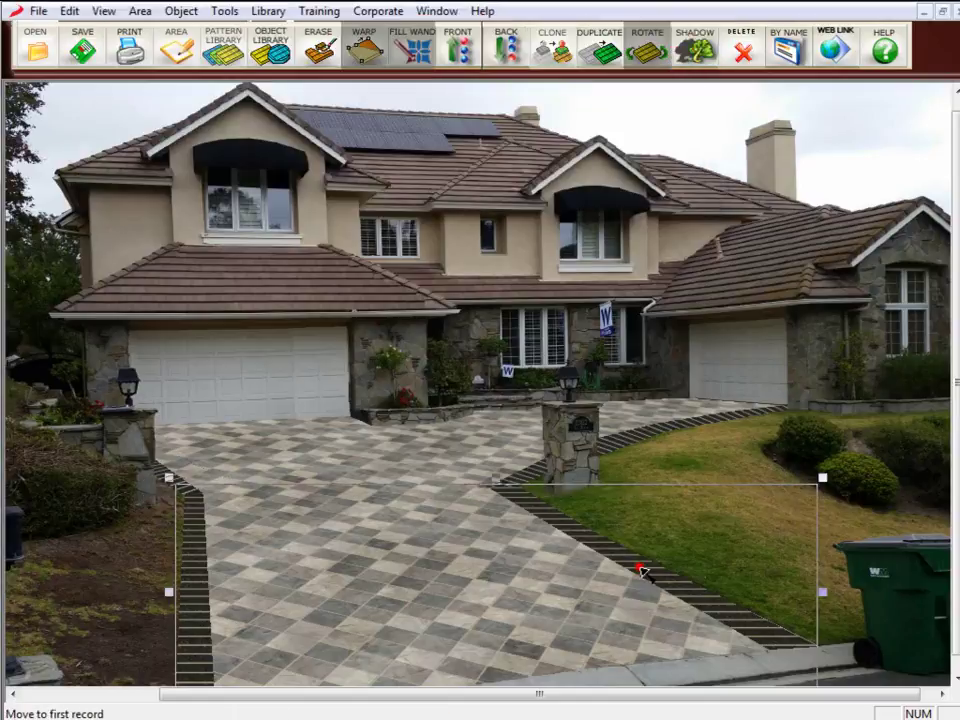
{"action": "left_click", "coordinate": [220, 52]}
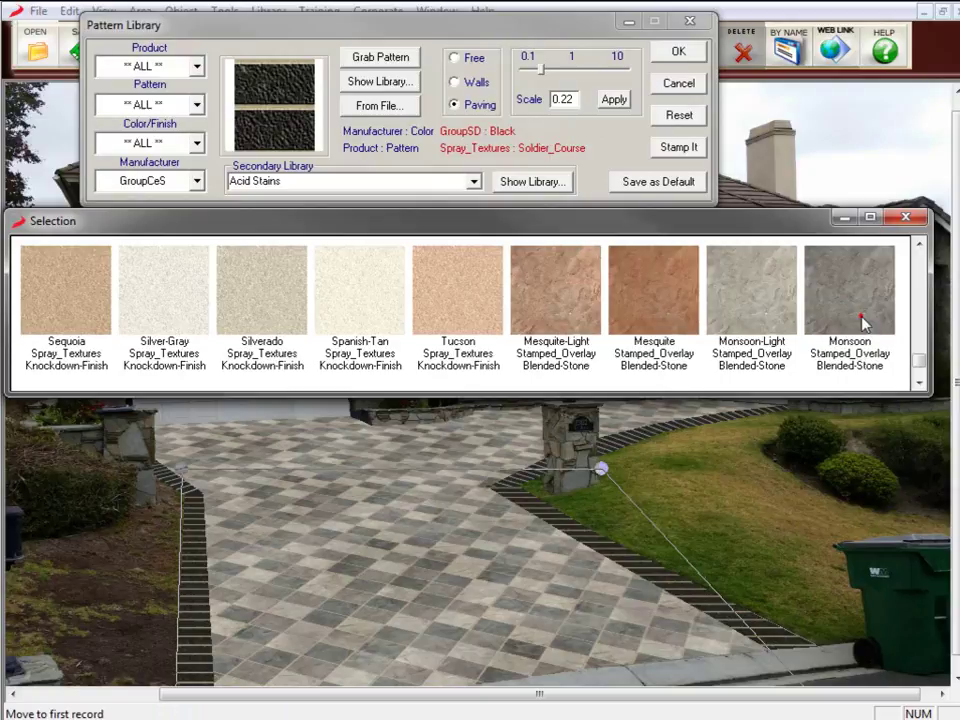
{"action": "left_click", "coordinate": [860, 318]}
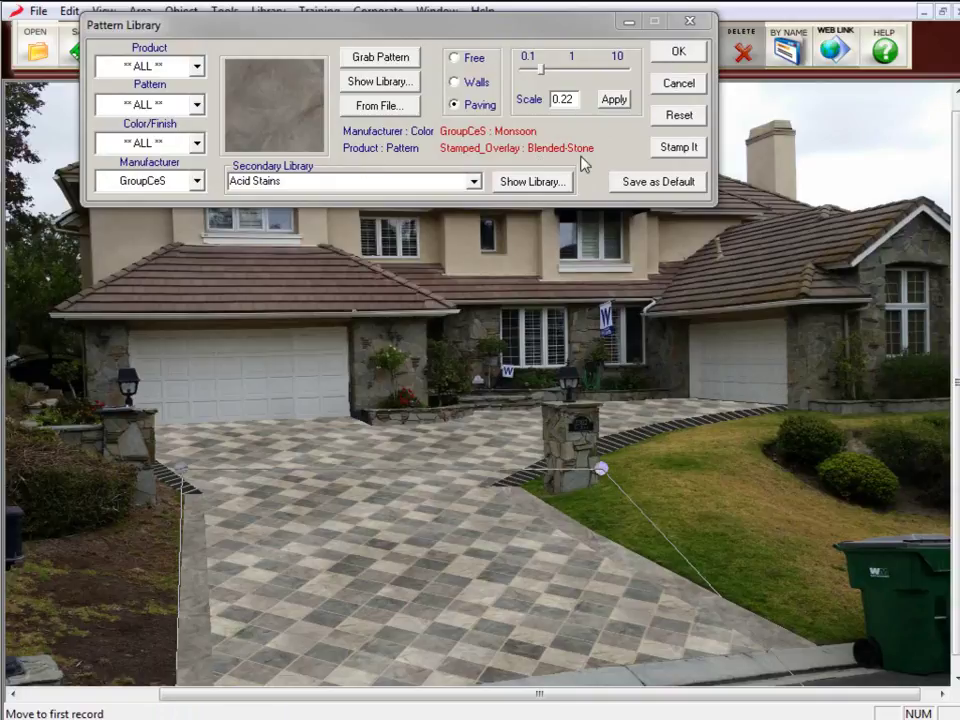
{"action": "left_click", "coordinate": [678, 51]}
{"action": "left_click", "coordinate": [664, 440]}
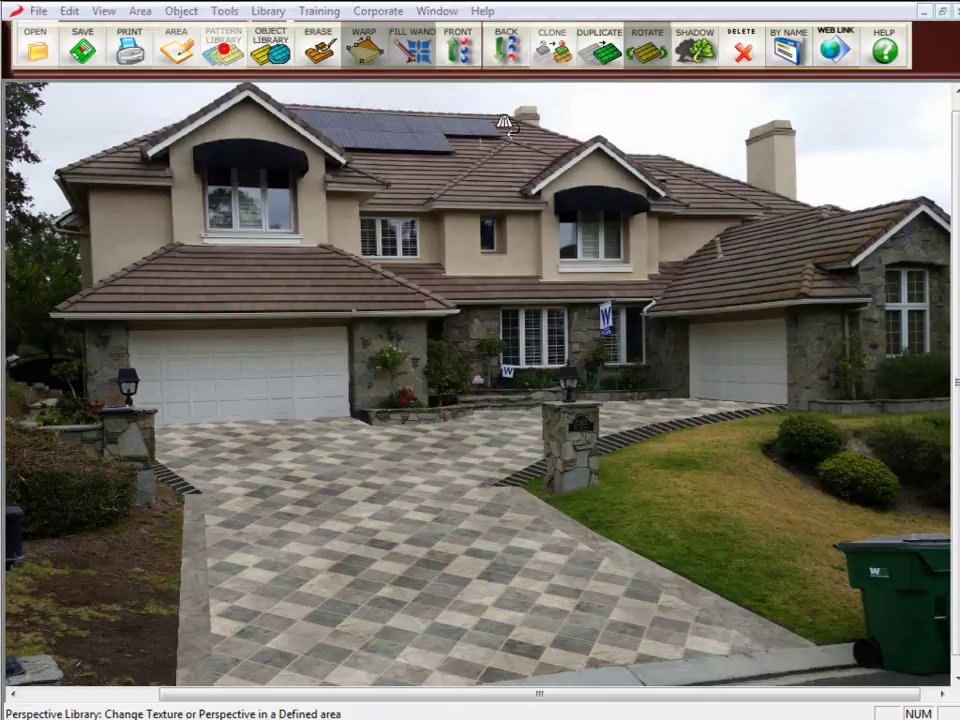
- Apply the gray Monsoon blended-stone texture to the selected upper border pieces by the pillar
{"action": "left_click", "coordinate": [226, 50]}
{"action": "left_click", "coordinate": [840, 303]}
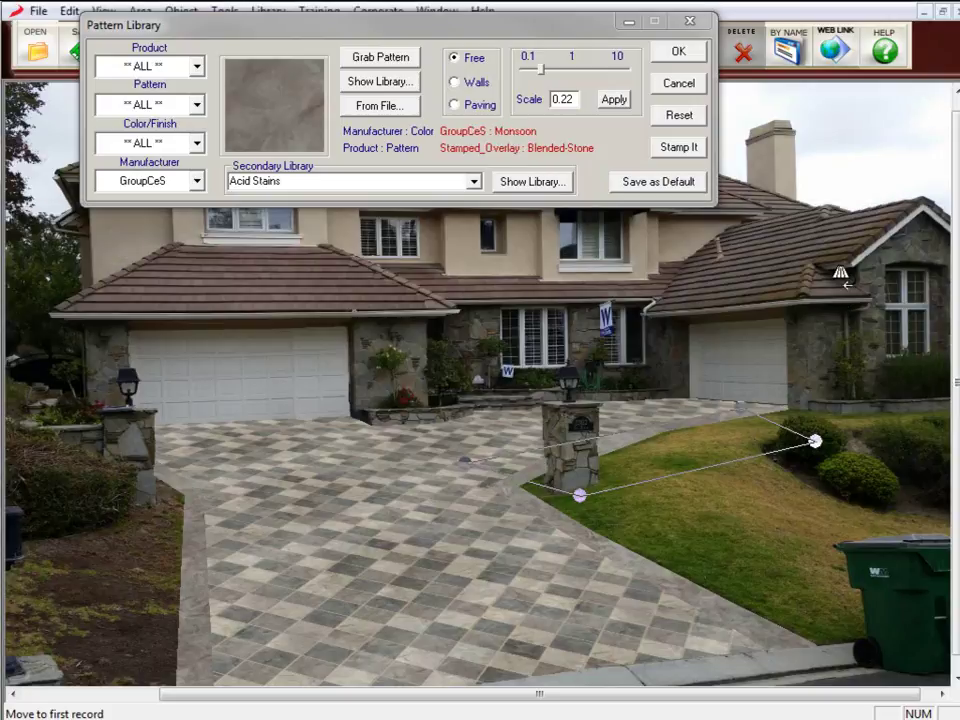
{"action": "left_click", "coordinate": [673, 55]}
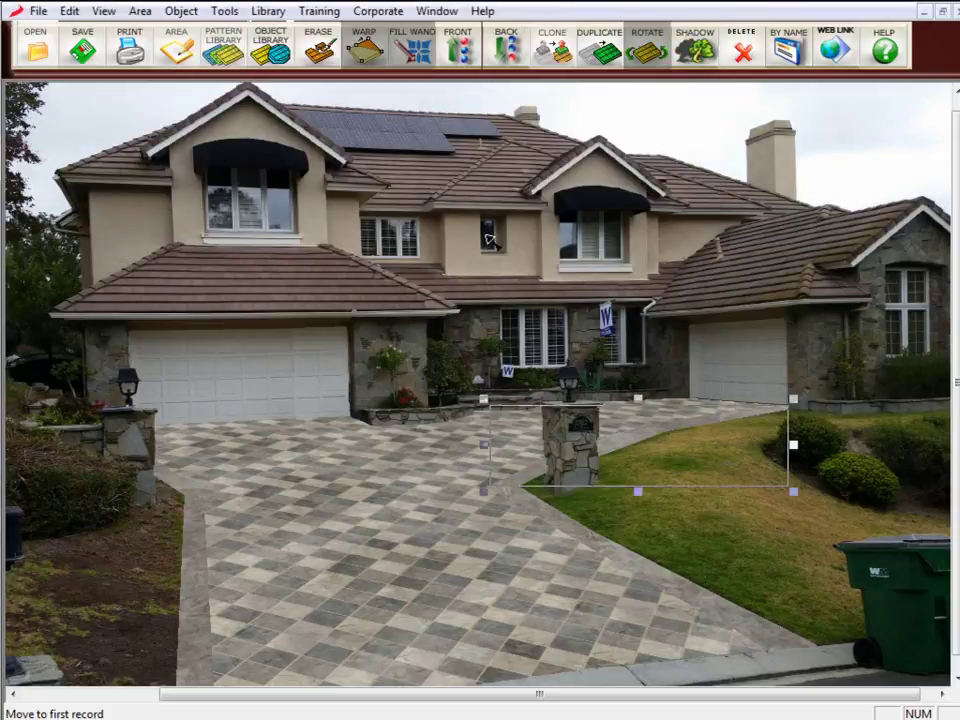